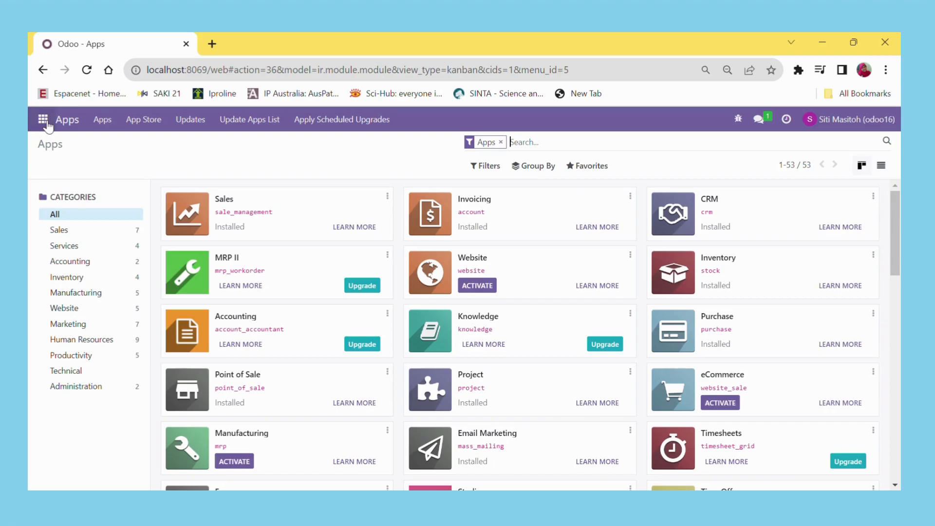
Step: Open the list of internal users in the Settings app
{"action": "left_click", "coordinate": [44, 121]}
{"action": "scroll", "coordinate": [78, 312], "scroll_direction": "down", "scroll_amount": 1}
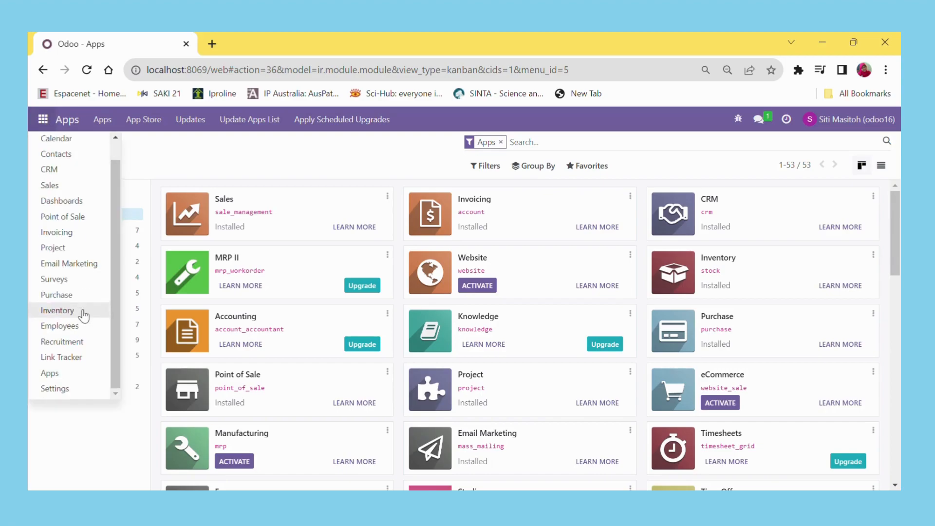
{"action": "left_click", "coordinate": [65, 394]}
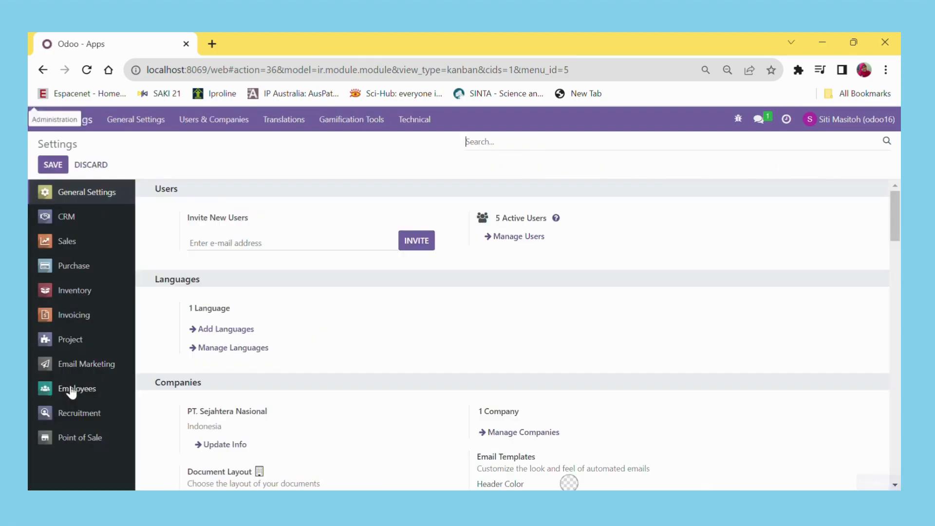
{"action": "left_click", "coordinate": [224, 123]}
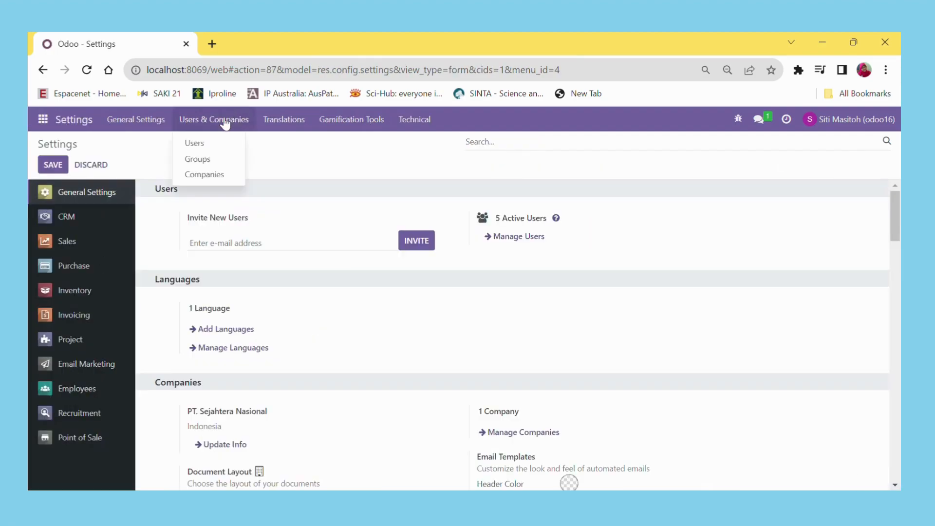
{"action": "left_click", "coordinate": [207, 145]}
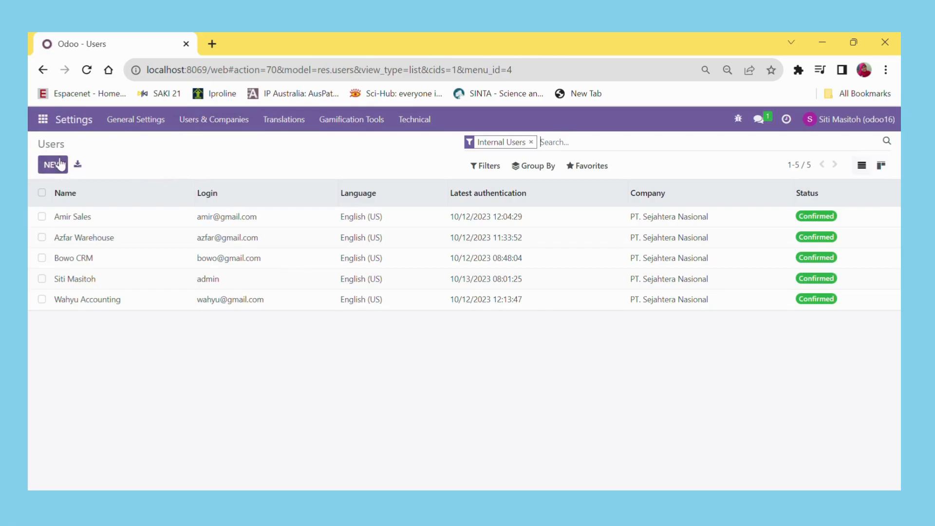
Step: Start a blank user record and review its name, email, user type and access rights fields
{"action": "left_click", "coordinate": [54, 165]}
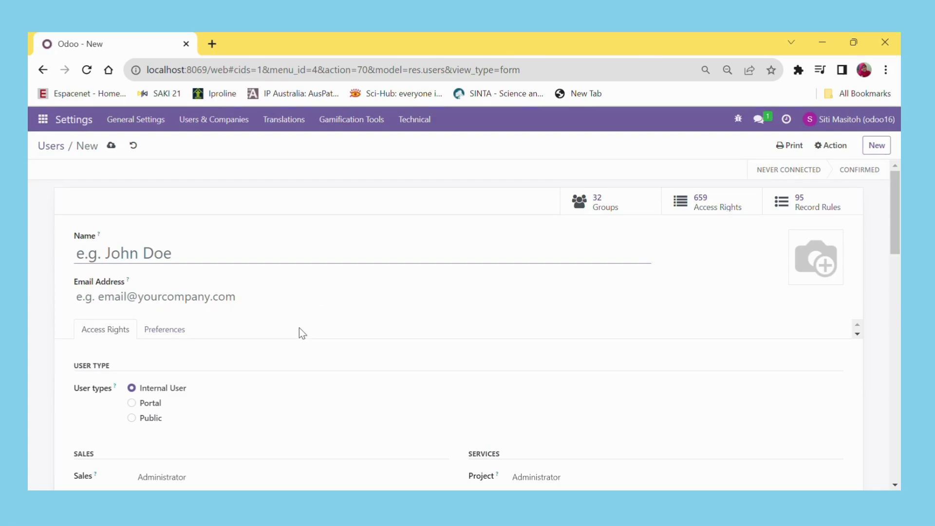
{"action": "scroll", "coordinate": [309, 313], "scroll_direction": "down", "scroll_amount": 11}
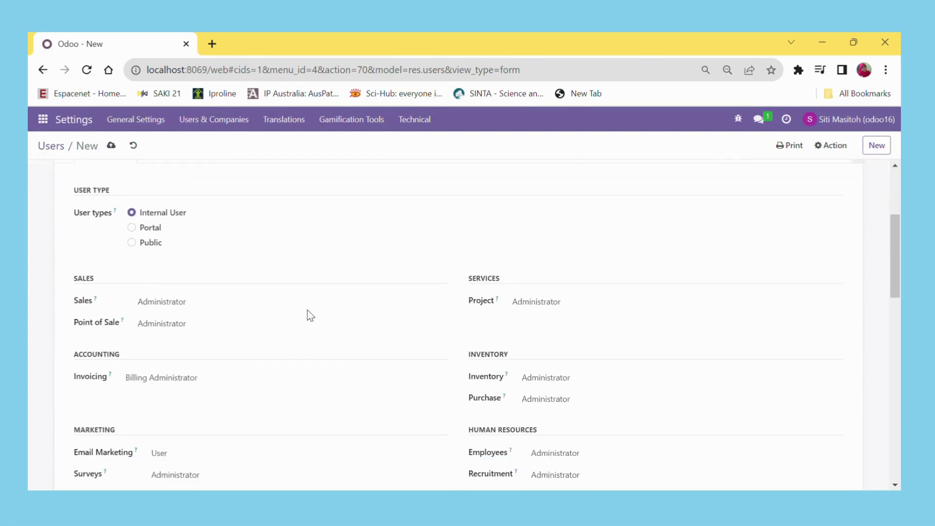
{"action": "scroll", "coordinate": [309, 314], "scroll_direction": "up", "scroll_amount": 12}
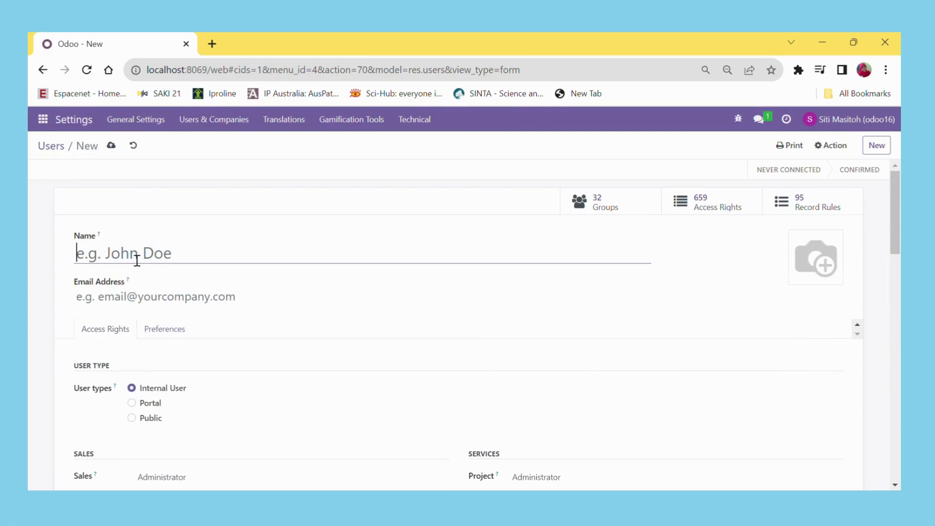
{"action": "scroll", "coordinate": [130, 303], "scroll_direction": "down", "scroll_amount": 4}
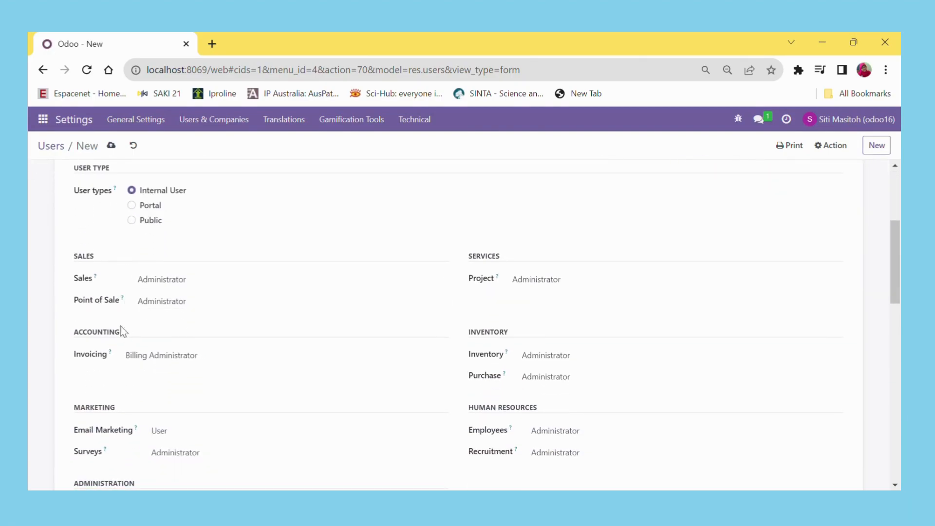
{"action": "scroll", "coordinate": [200, 380], "scroll_direction": "down", "scroll_amount": 2}
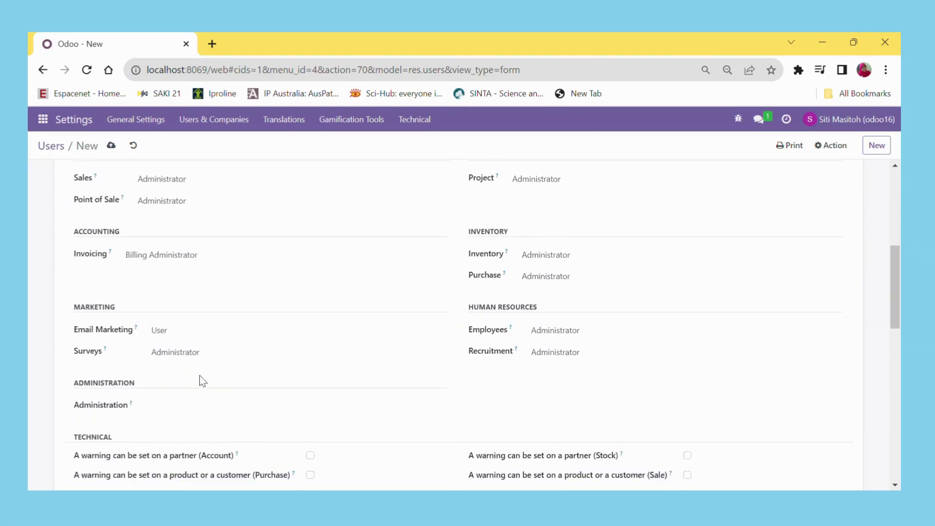
{"action": "scroll", "coordinate": [203, 381], "scroll_direction": "up", "scroll_amount": 6}
Step: Return to the user list and examine the access rights assigned to the sales user
{"action": "left_click", "coordinate": [213, 120]}
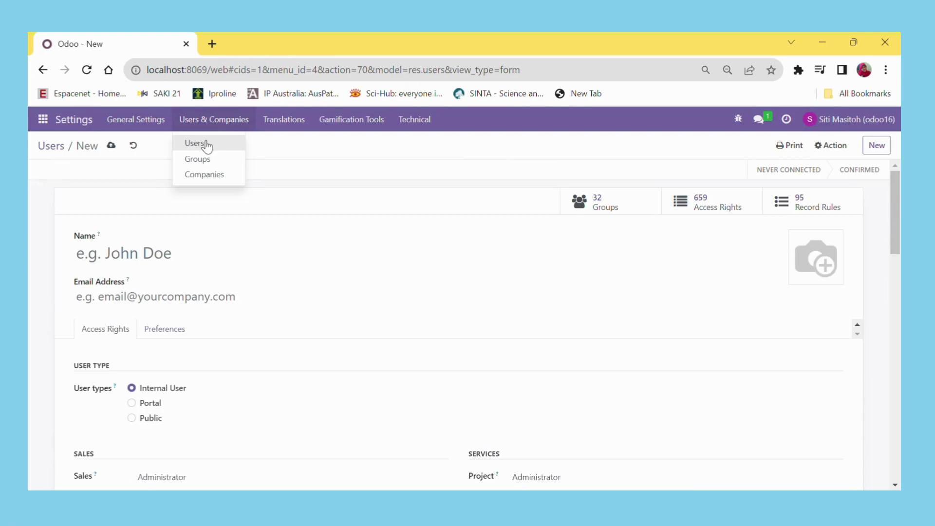
{"action": "left_click", "coordinate": [207, 144]}
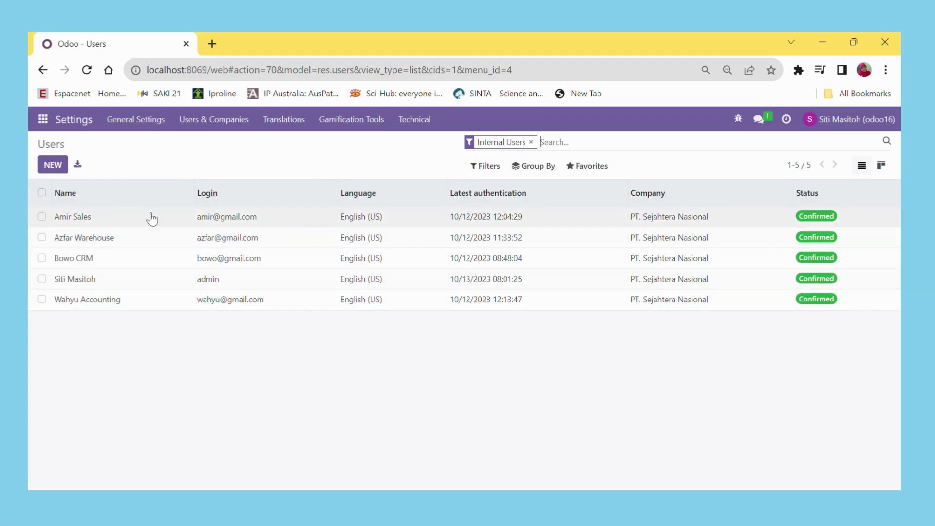
{"action": "left_click", "coordinate": [69, 220]}
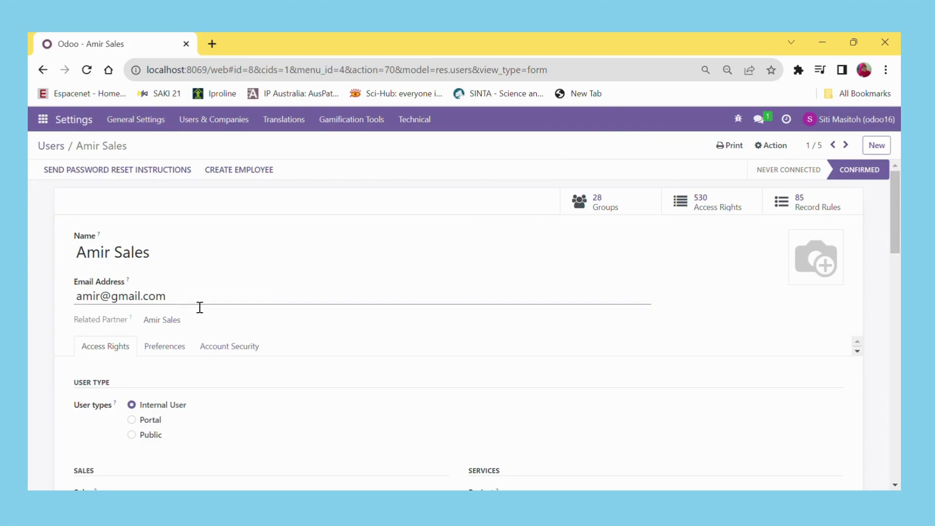
{"action": "scroll", "coordinate": [200, 307], "scroll_direction": "down", "scroll_amount": 5}
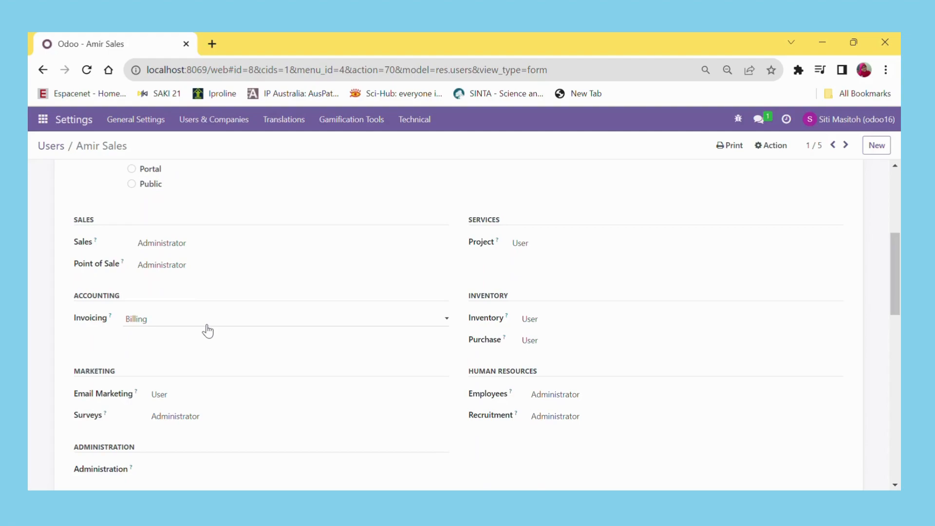
{"action": "scroll", "coordinate": [271, 395], "scroll_direction": "down", "scroll_amount": 1}
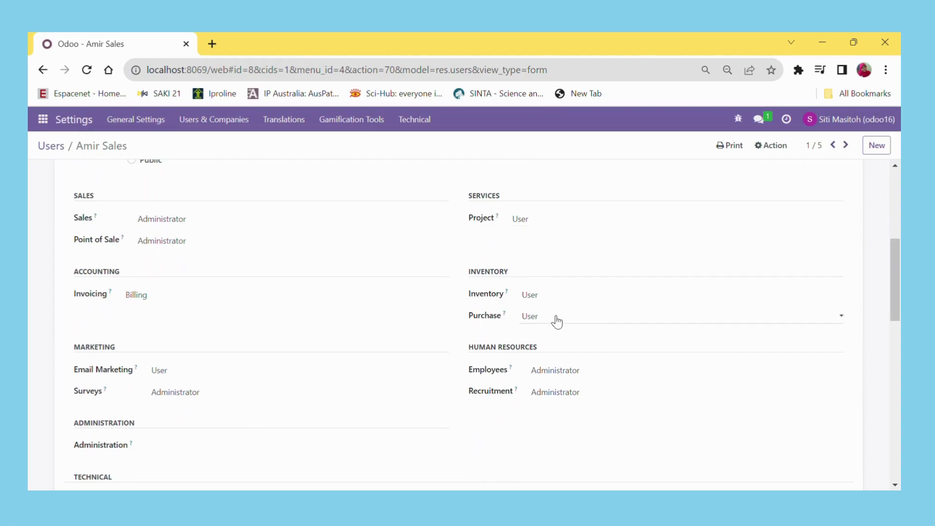
{"action": "scroll", "coordinate": [557, 322], "scroll_direction": "down", "scroll_amount": 1}
{"action": "scroll", "coordinate": [556, 321], "scroll_direction": "up", "scroll_amount": 10}
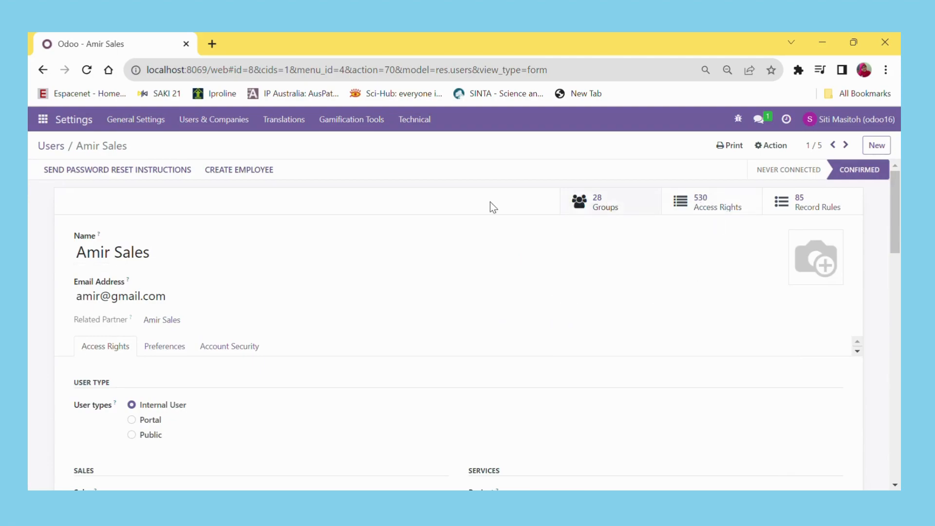
Step: Go back to the user list and examine the access rights assigned to the warehouse user
{"action": "left_click", "coordinate": [203, 123]}
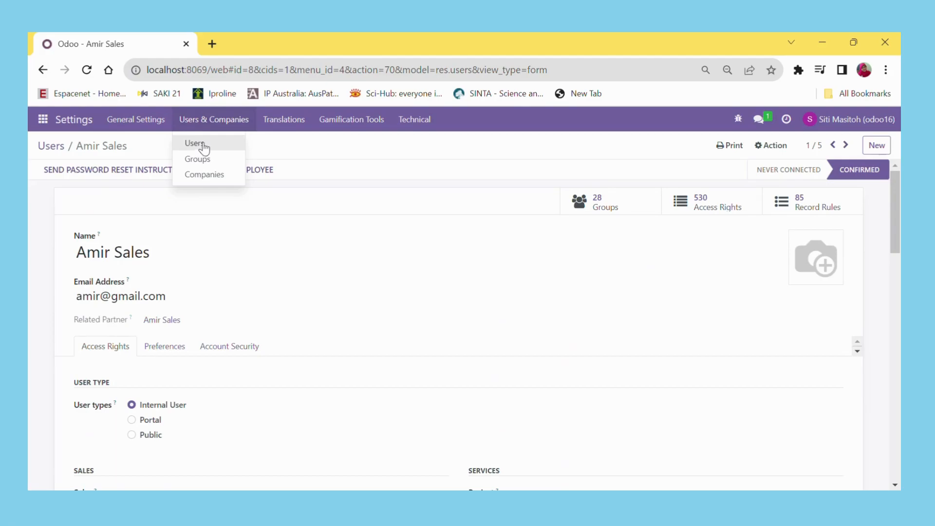
{"action": "left_click", "coordinate": [195, 144]}
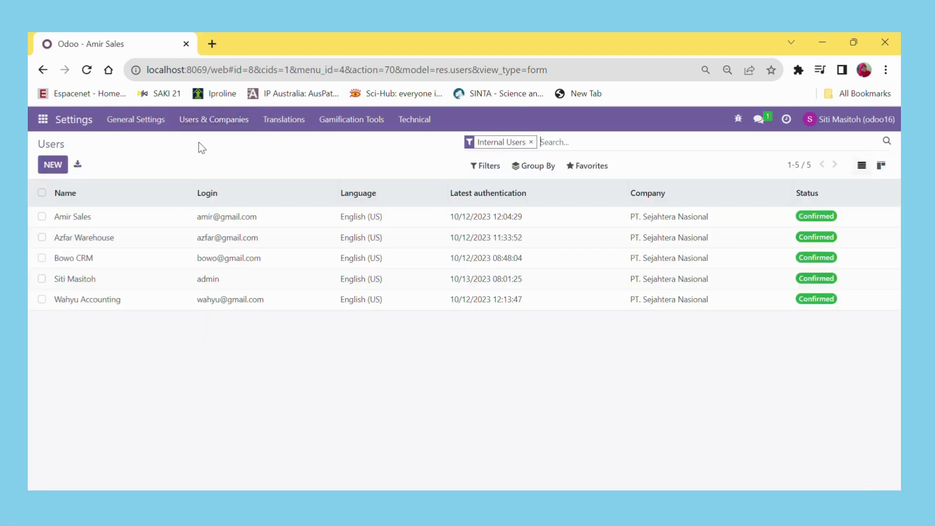
{"action": "left_click", "coordinate": [92, 243]}
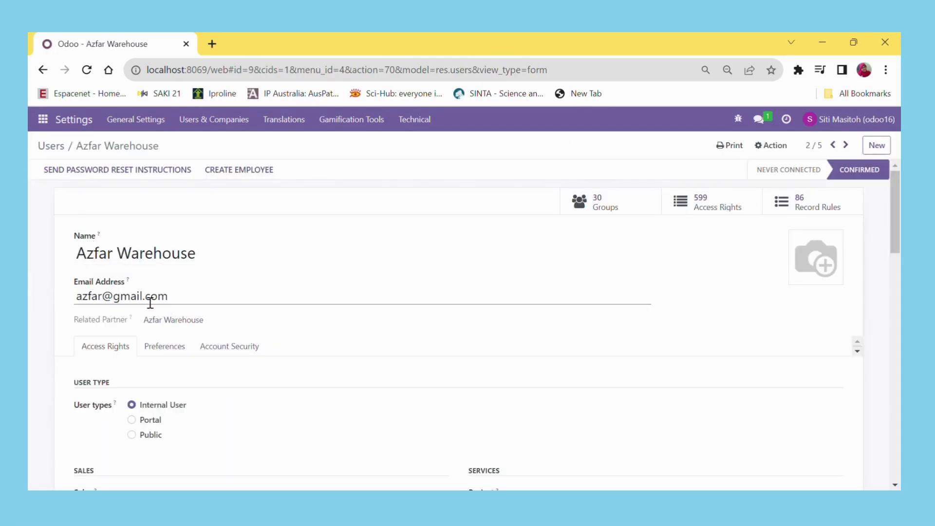
{"action": "scroll", "coordinate": [230, 314], "scroll_direction": "down", "scroll_amount": 5}
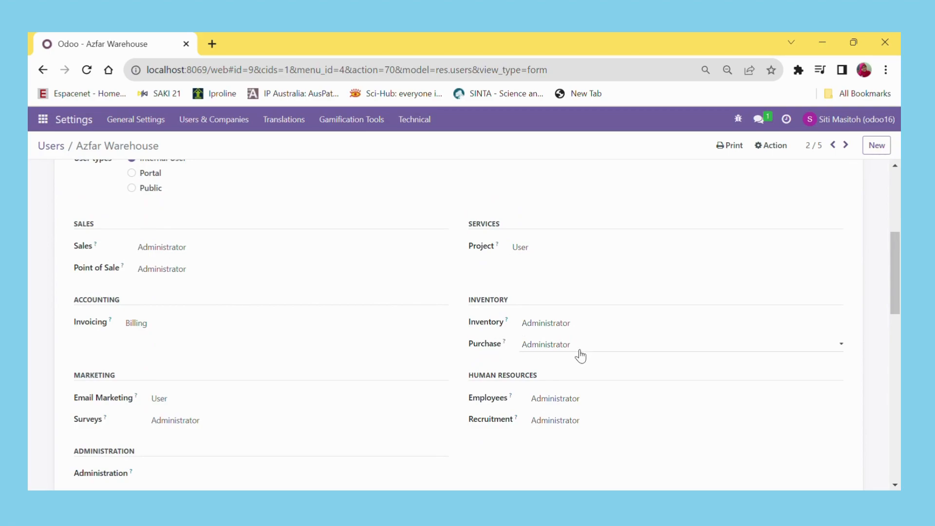
{"action": "scroll", "coordinate": [420, 334], "scroll_direction": "down", "scroll_amount": 2}
{"action": "scroll", "coordinate": [357, 386], "scroll_direction": "up", "scroll_amount": 10}
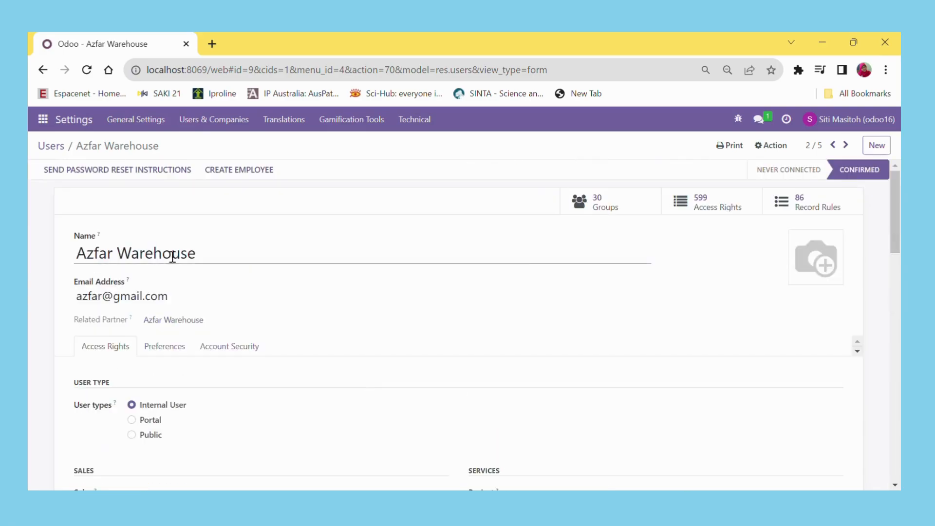
Step: Go back to the user list and examine the access rights assigned to the CRM user
{"action": "left_click", "coordinate": [222, 122]}
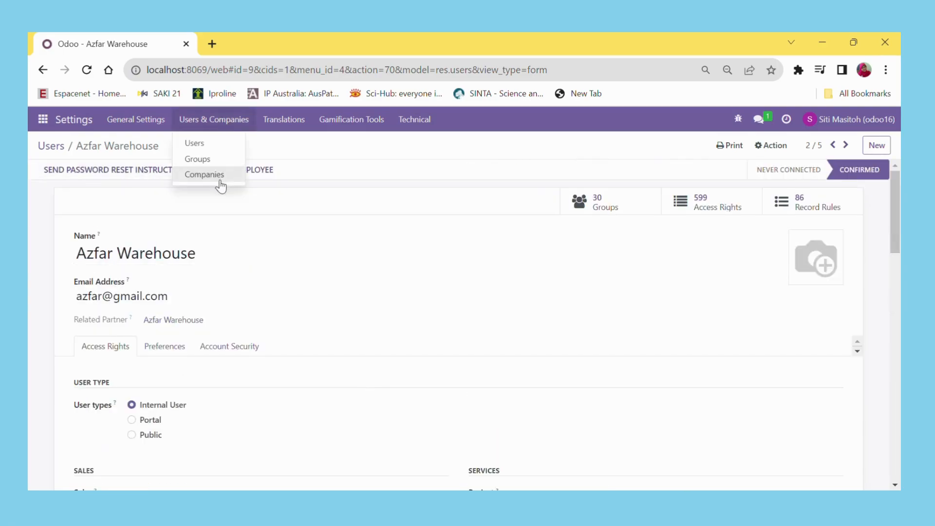
{"action": "left_click", "coordinate": [203, 142]}
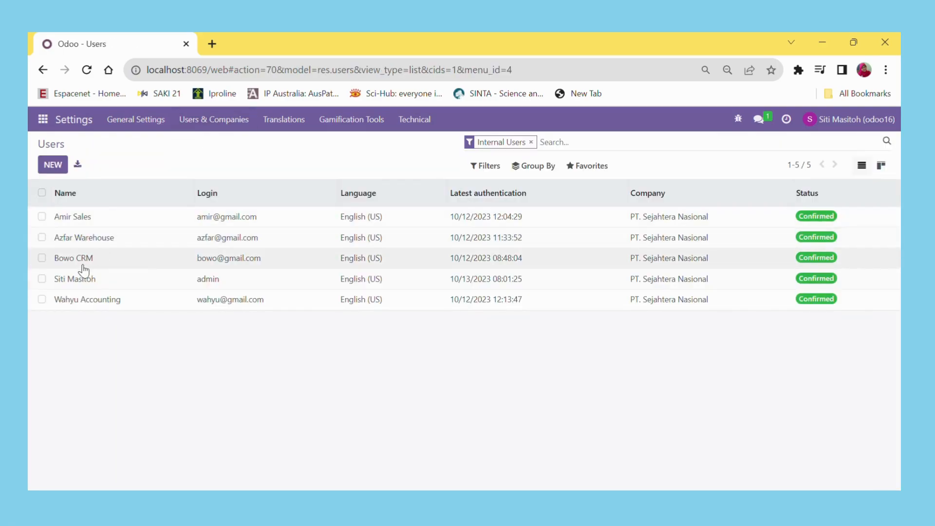
{"action": "left_click", "coordinate": [86, 266]}
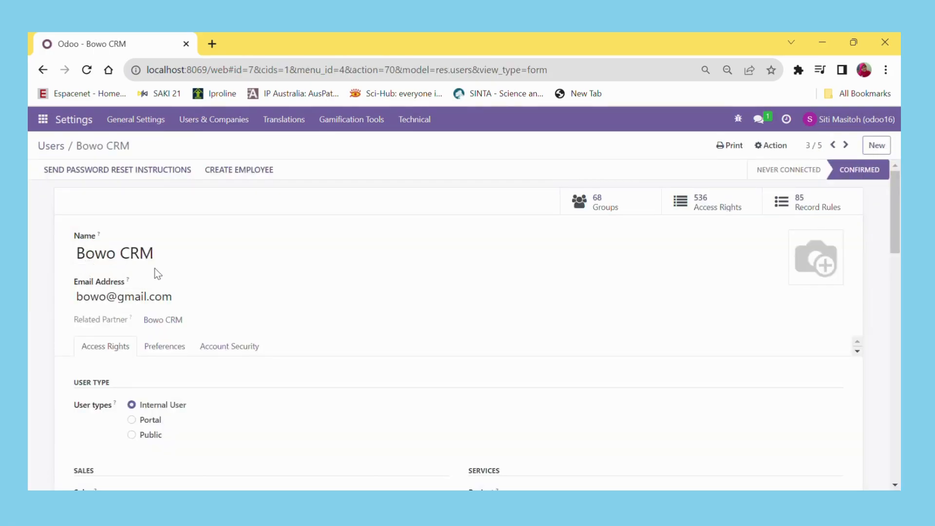
{"action": "scroll", "coordinate": [169, 306], "scroll_direction": "down", "scroll_amount": 2}
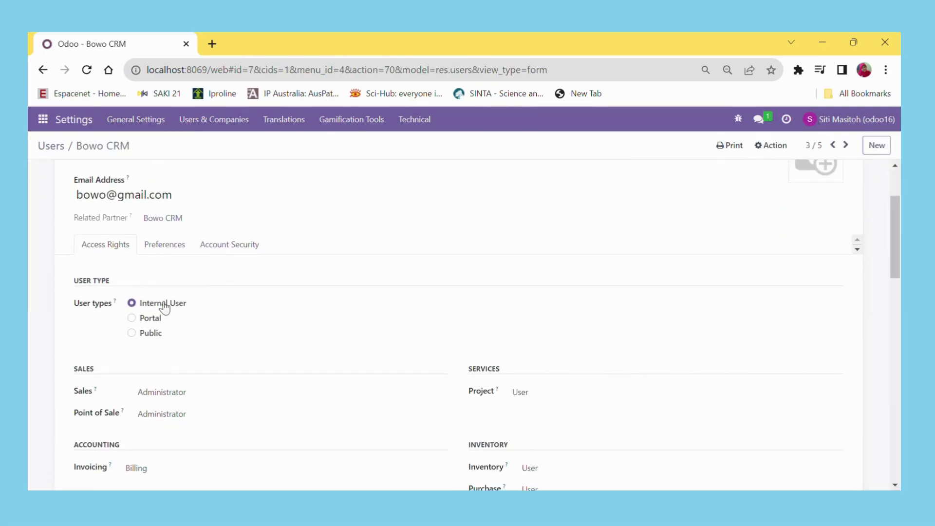
{"action": "scroll", "coordinate": [176, 344], "scroll_direction": "down", "scroll_amount": 2}
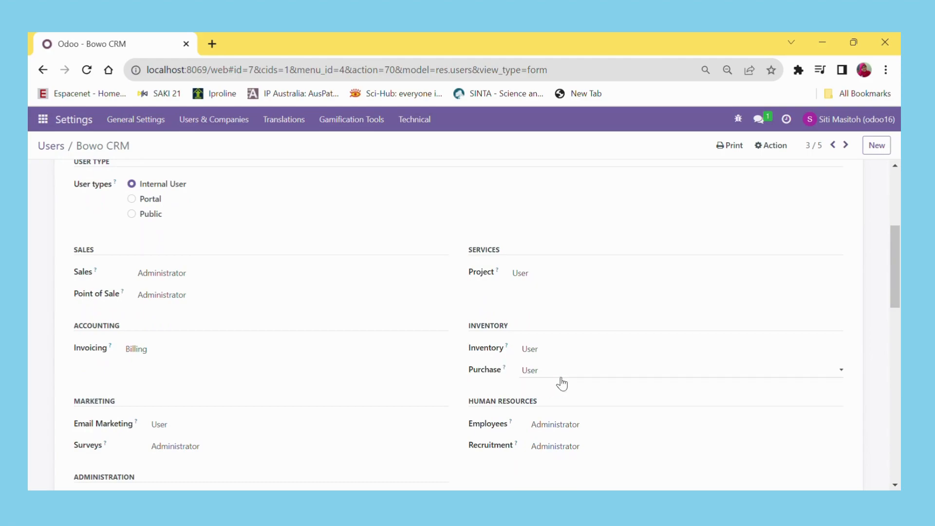
{"action": "scroll", "coordinate": [560, 383], "scroll_direction": "down", "scroll_amount": 2}
{"action": "scroll", "coordinate": [560, 383], "scroll_direction": "up", "scroll_amount": 6}
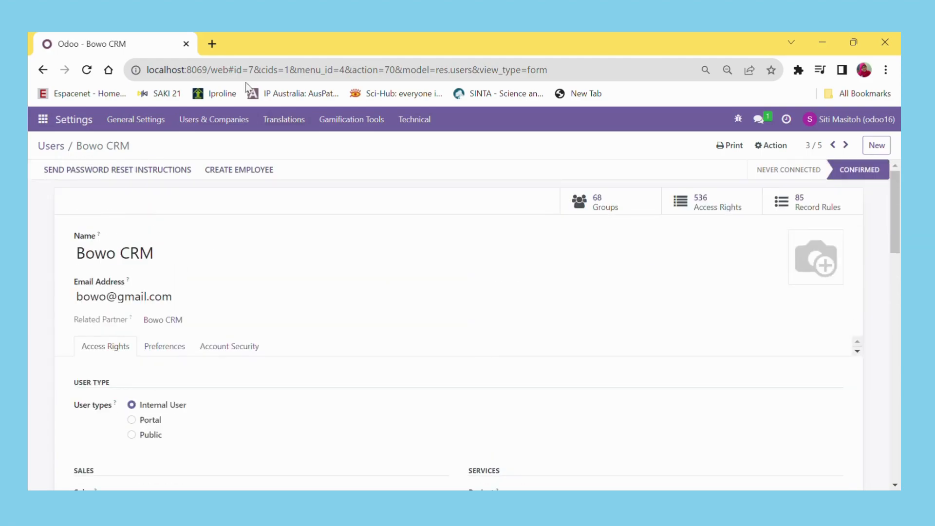
Step: Go back to the user list and examine the access rights assigned to the accounting user
{"action": "left_click", "coordinate": [212, 133]}
{"action": "left_click", "coordinate": [202, 146]}
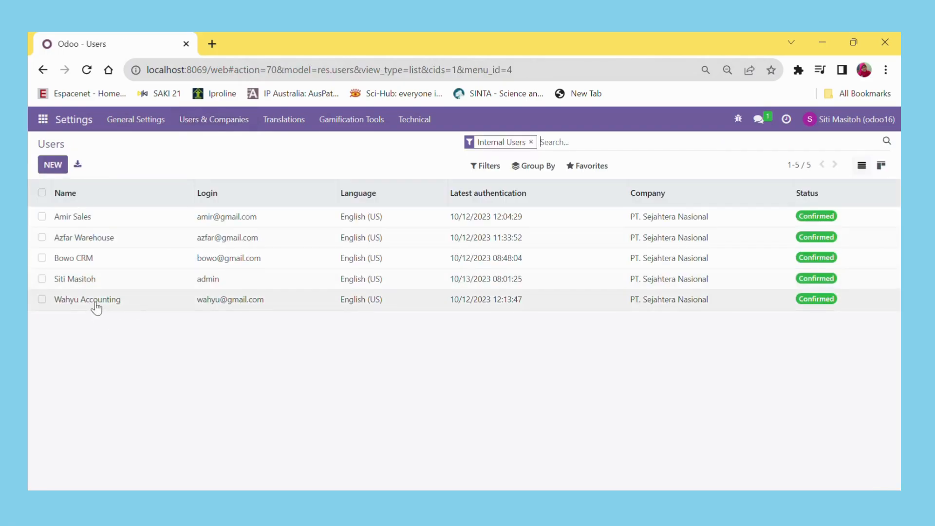
{"action": "left_click", "coordinate": [96, 306]}
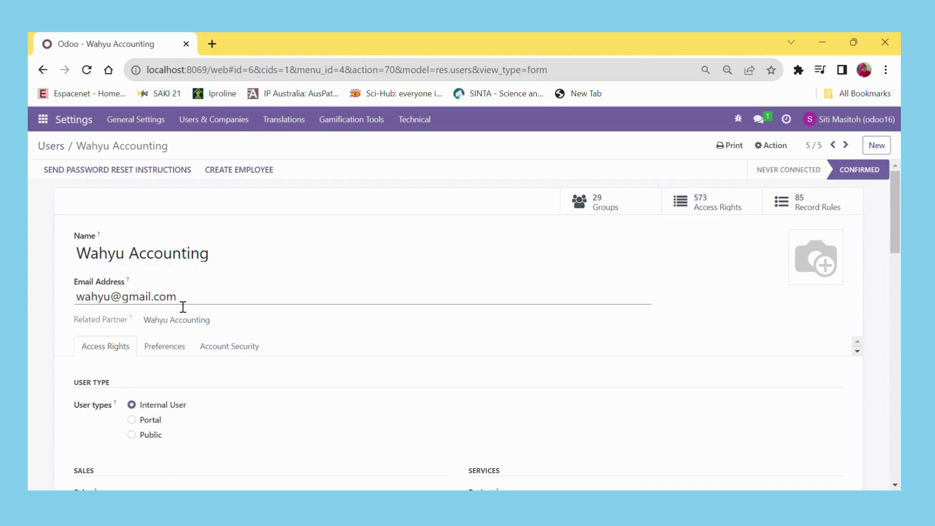
{"action": "scroll", "coordinate": [162, 360], "scroll_direction": "down", "scroll_amount": 5}
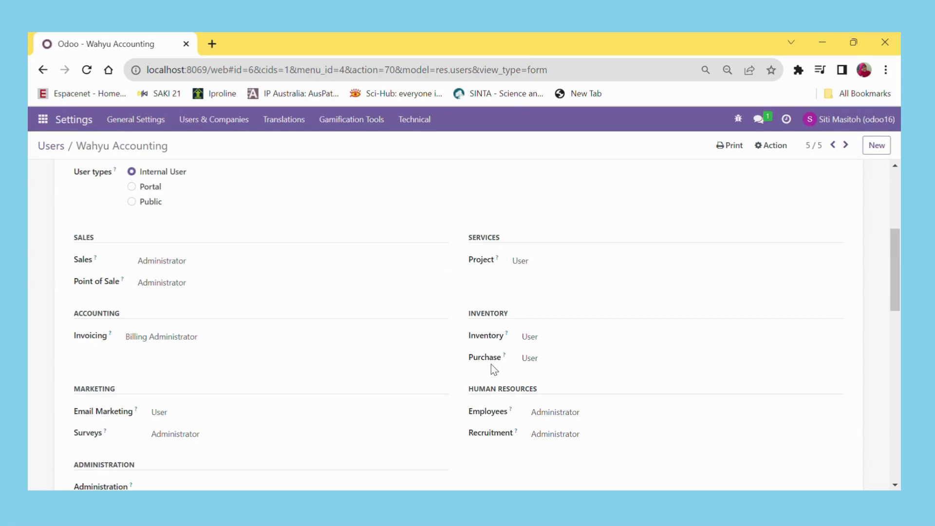
{"action": "scroll", "coordinate": [353, 201], "scroll_direction": "up", "scroll_amount": 5}
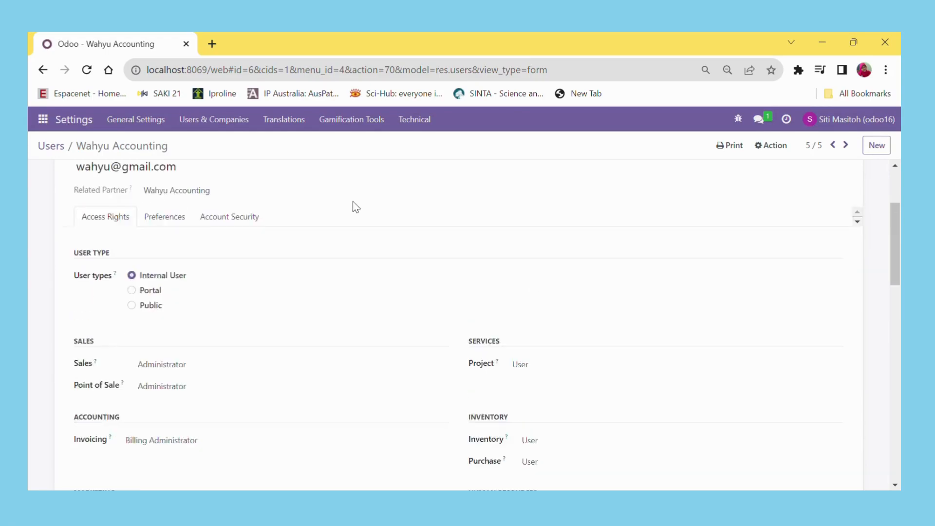
Step: Return to the user list, open the sales user, set a new password for that account, and go back to the user list
{"action": "left_click", "coordinate": [216, 120]}
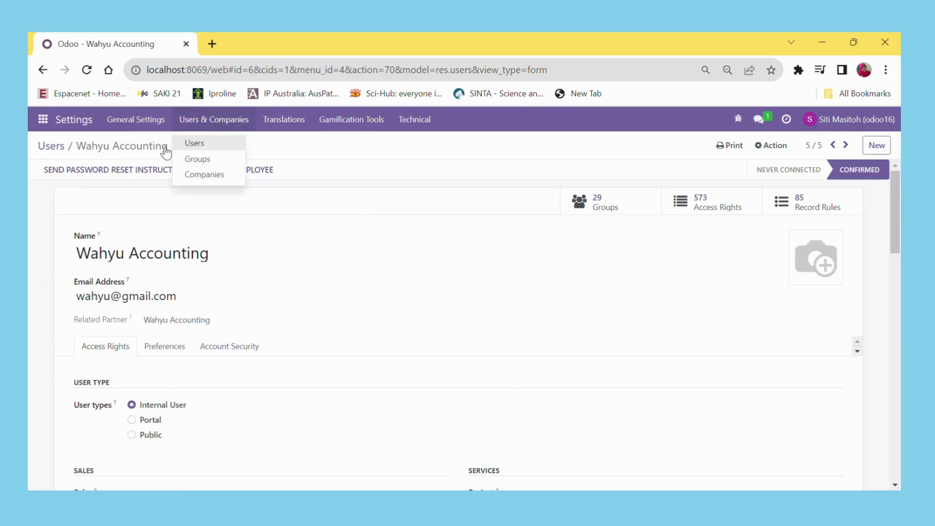
{"action": "left_click", "coordinate": [211, 145]}
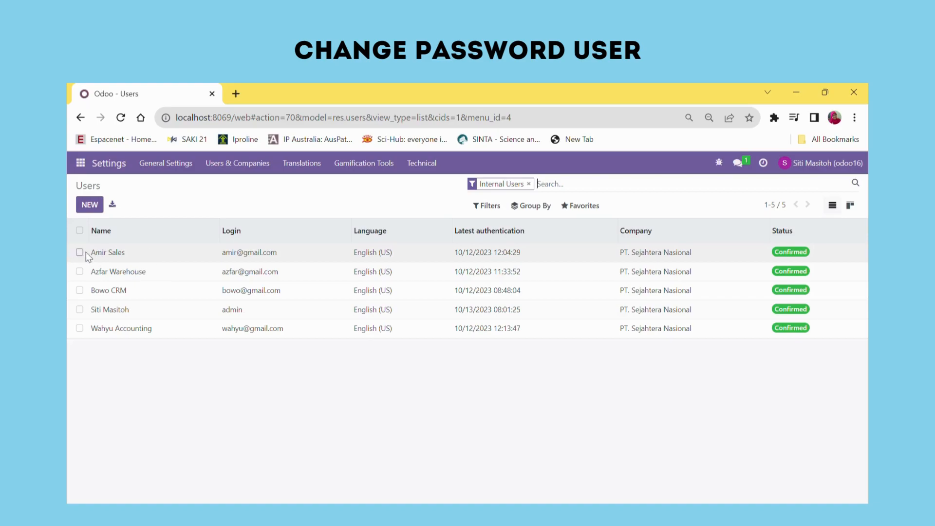
{"action": "left_click", "coordinate": [107, 257]}
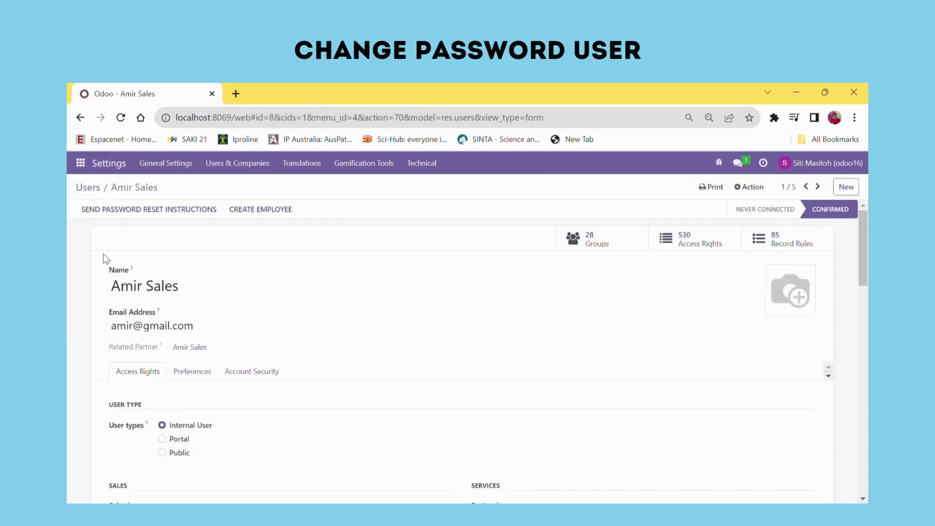
{"action": "left_click", "coordinate": [750, 190]}
{"action": "left_click", "coordinate": [761, 251]}
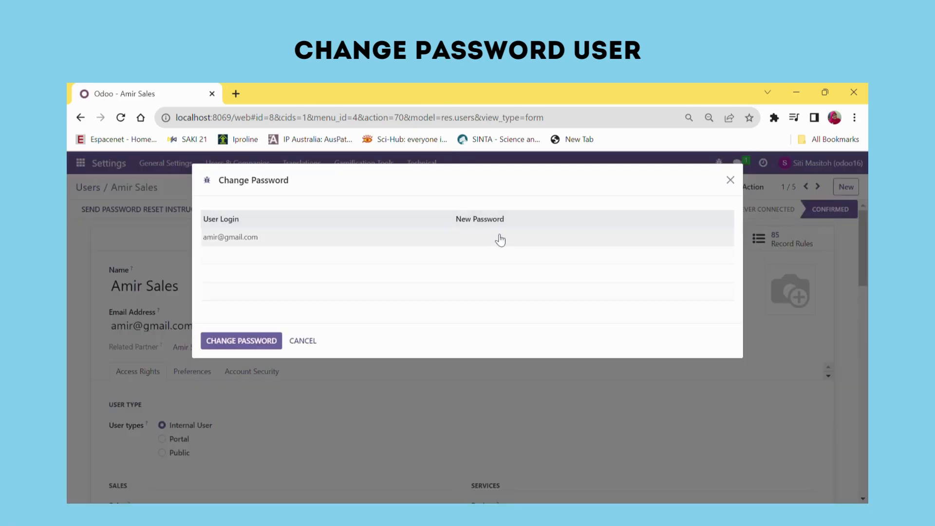
{"action": "left_click", "coordinate": [501, 240]}
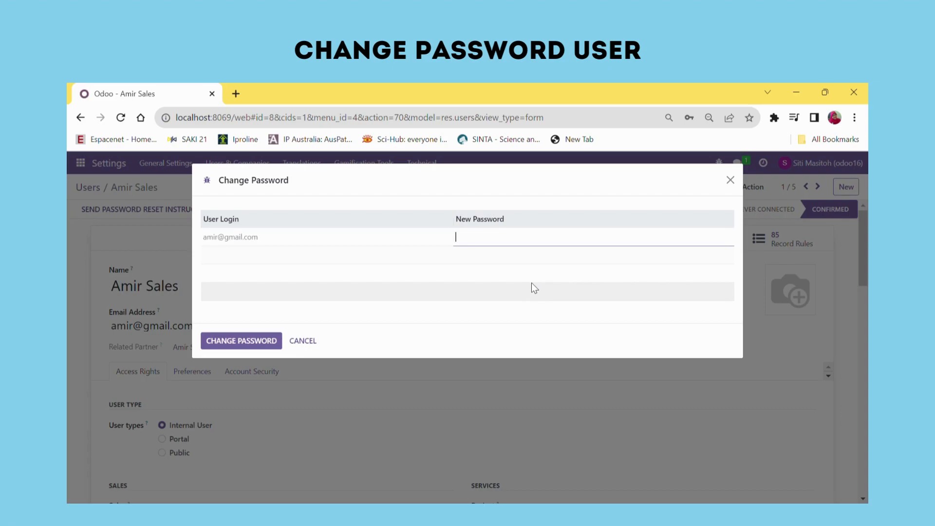
{"action": "type", "text": "••••"}
{"action": "left_click", "coordinate": [259, 341]}
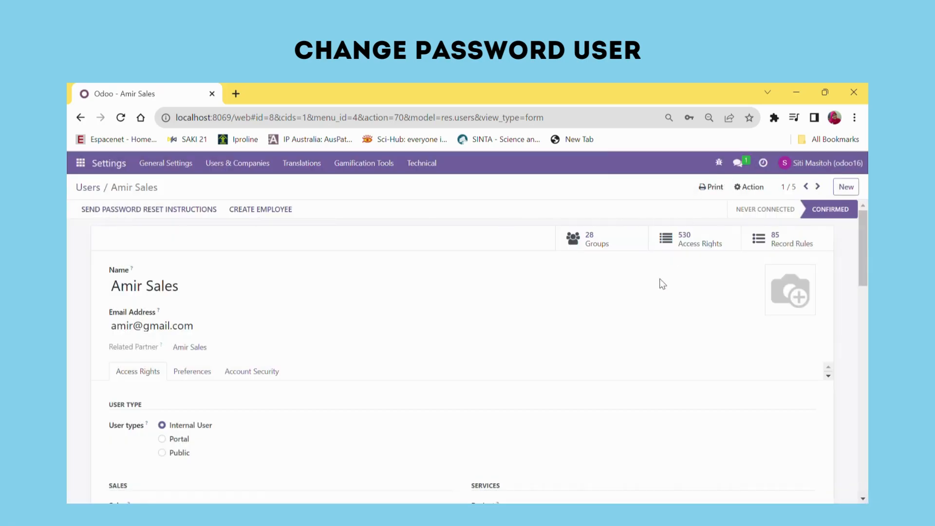
{"action": "left_click", "coordinate": [586, 292]}
{"action": "left_click", "coordinate": [237, 164]}
{"action": "left_click", "coordinate": [229, 186]}
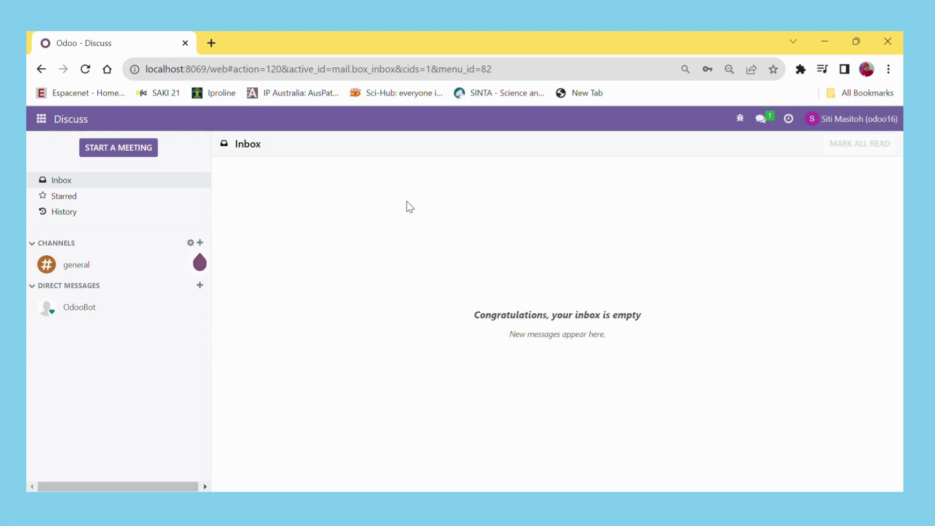
Step: Open the product list in the Inventory app
{"action": "left_click", "coordinate": [42, 120]}
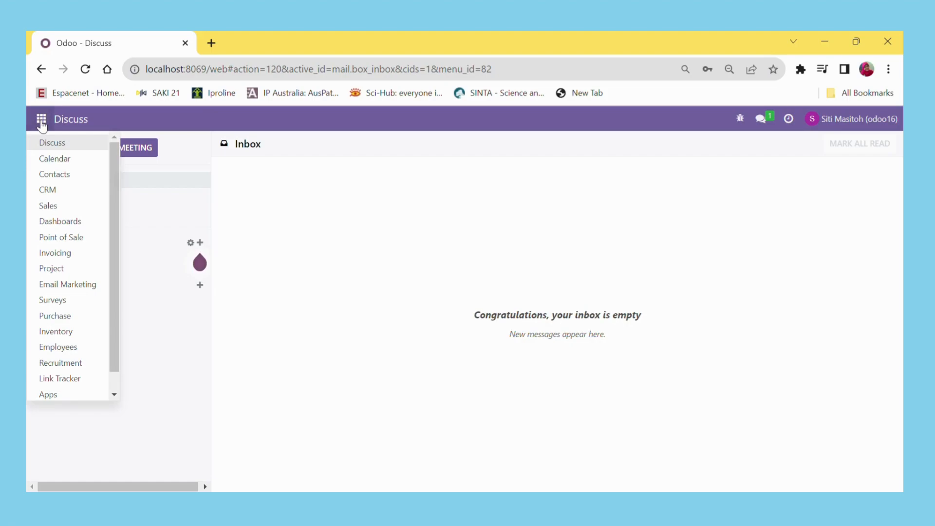
{"action": "left_click", "coordinate": [55, 332]}
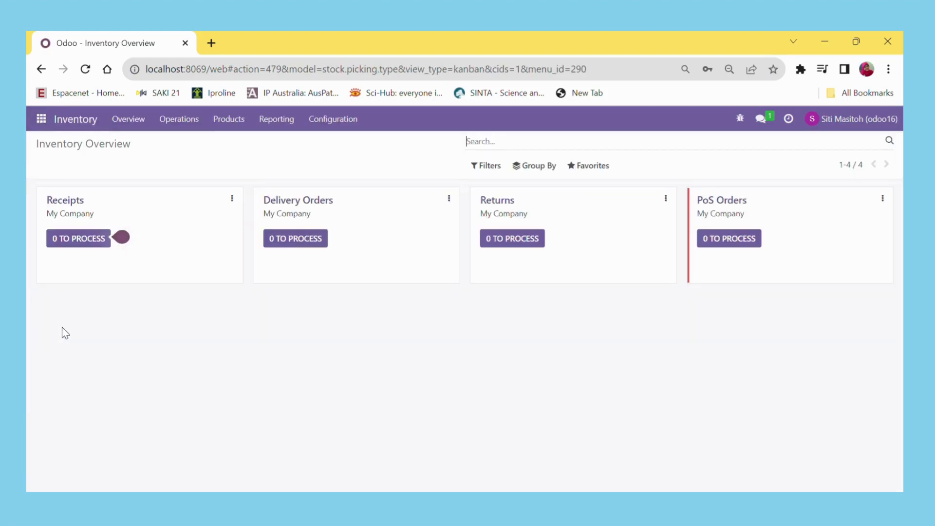
{"action": "left_click", "coordinate": [234, 124]}
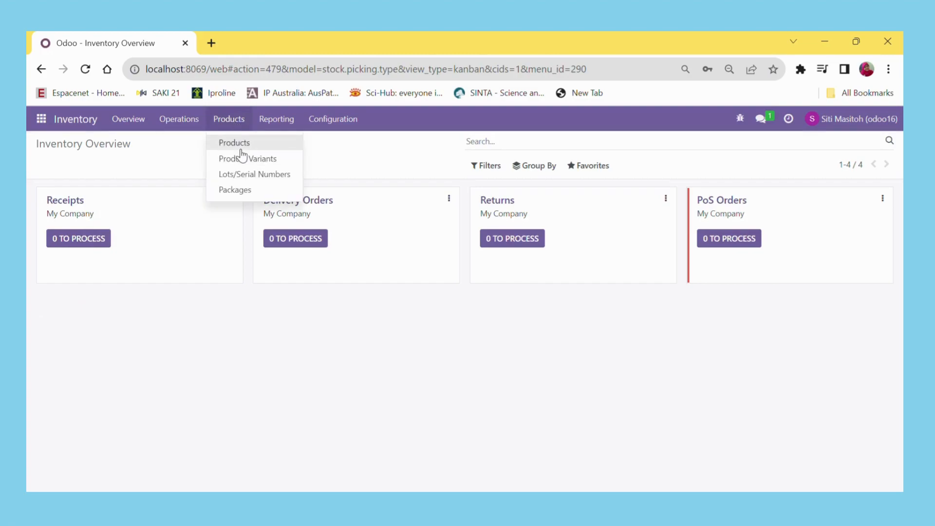
{"action": "left_click", "coordinate": [239, 144]}
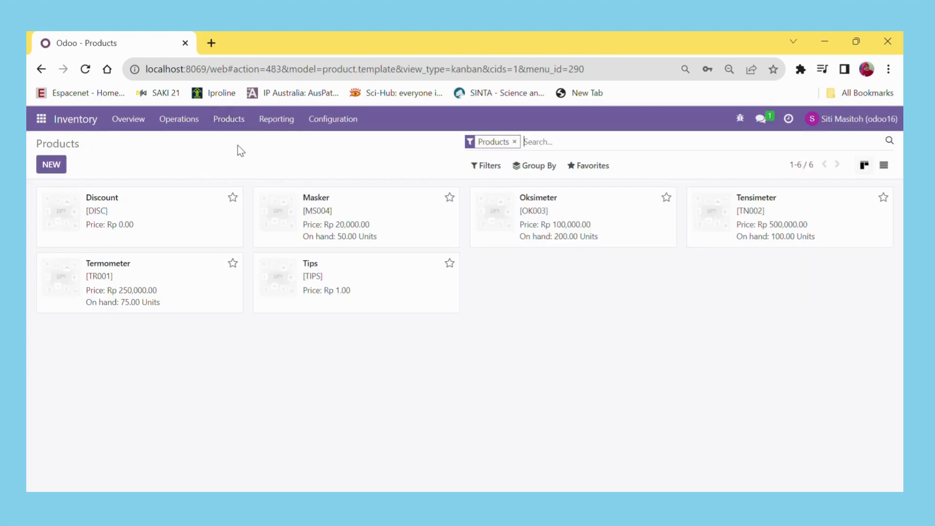
Step: Open a blank new product form and examine its general information fields, including product type and unit of measure
{"action": "left_click", "coordinate": [50, 166]}
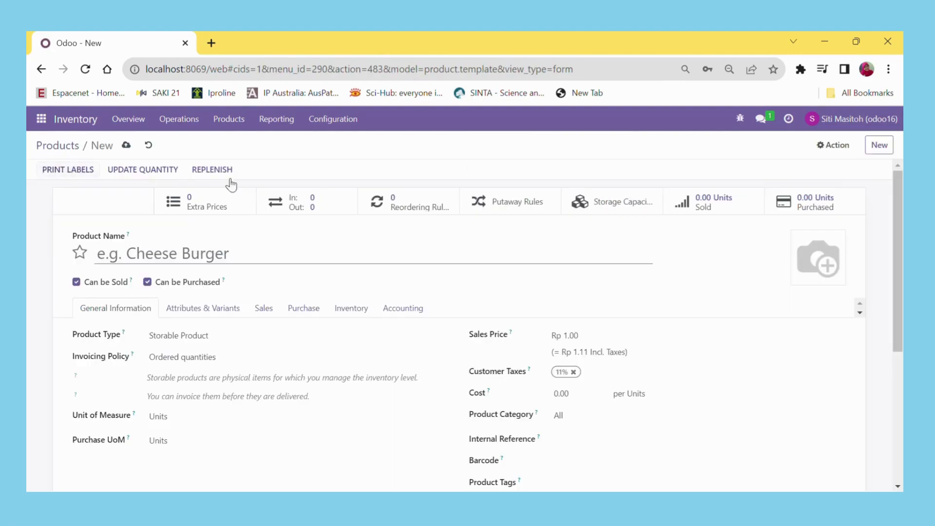
{"action": "scroll", "coordinate": [288, 334], "scroll_direction": "down", "scroll_amount": 1}
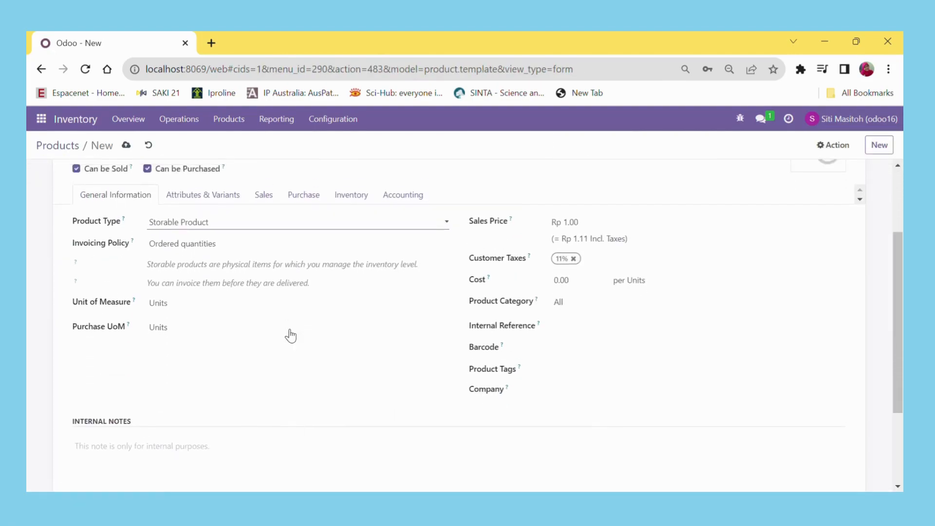
{"action": "scroll", "coordinate": [288, 334], "scroll_direction": "up", "scroll_amount": 1}
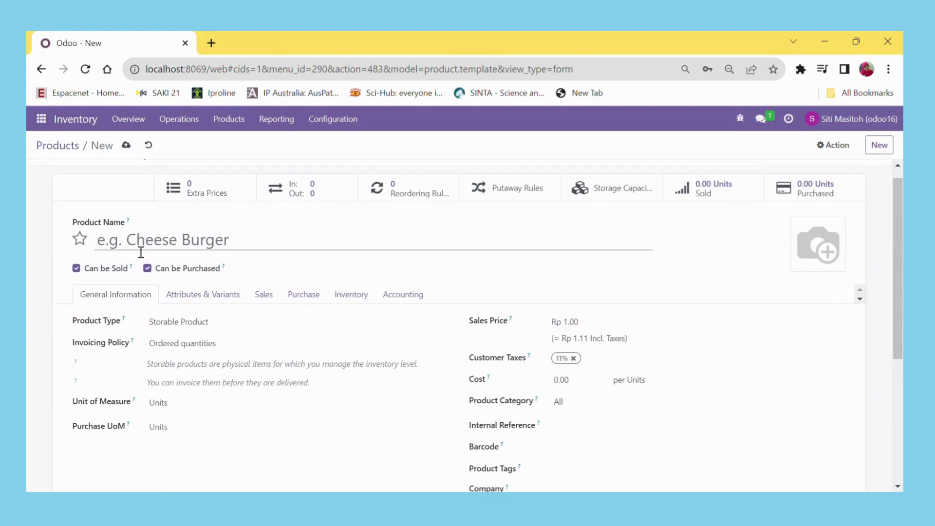
{"action": "left_click", "coordinate": [171, 330]}
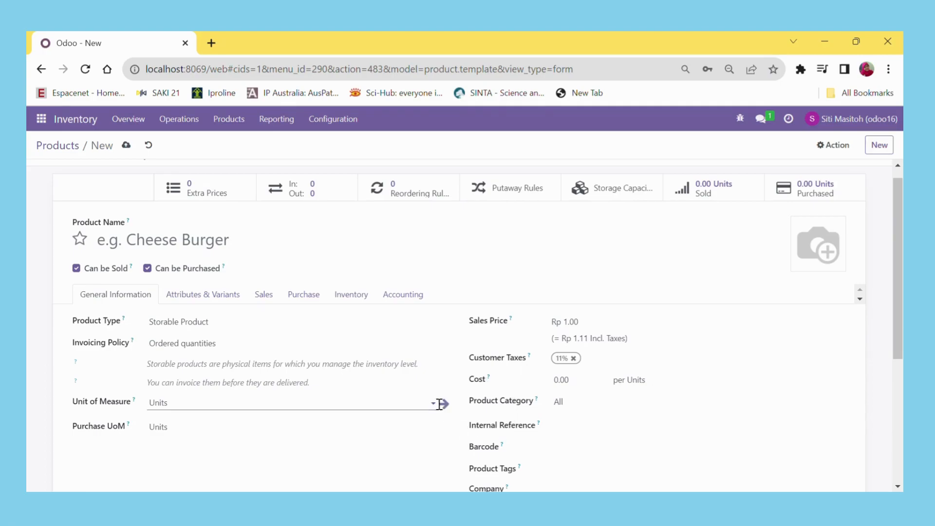
{"action": "scroll", "coordinate": [439, 403], "scroll_direction": "down", "scroll_amount": 3}
{"action": "scroll", "coordinate": [438, 404], "scroll_direction": "up", "scroll_amount": 3}
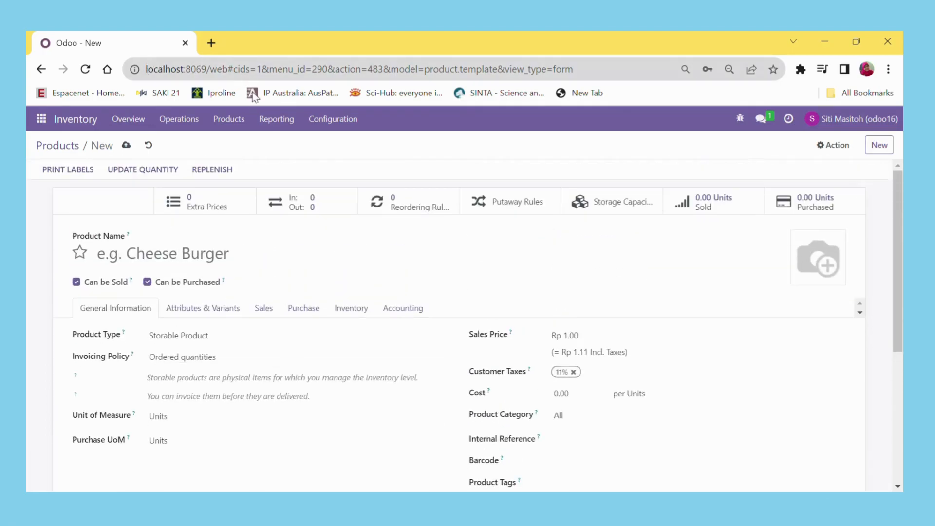
Step: Return to the product list and examine the Termometer product's general information, including its prices, category and internal reference
{"action": "left_click", "coordinate": [246, 122]}
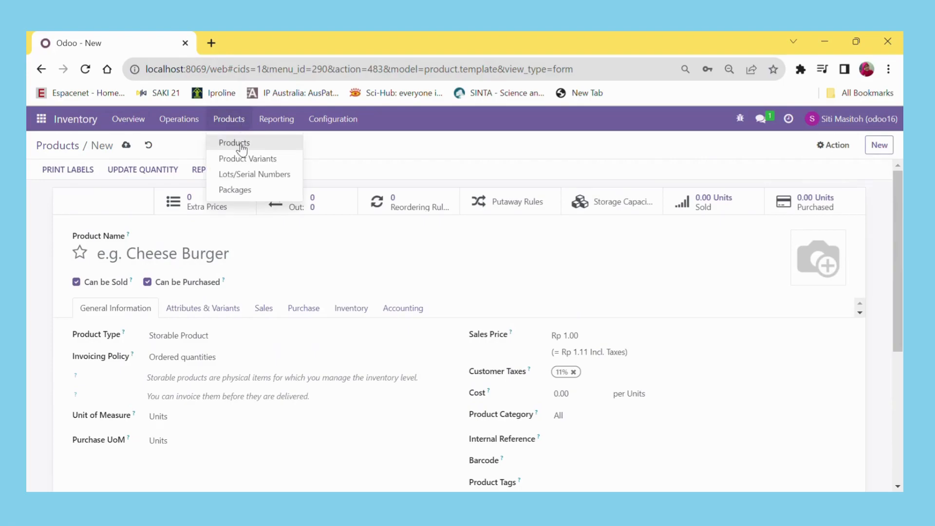
{"action": "left_click", "coordinate": [237, 143]}
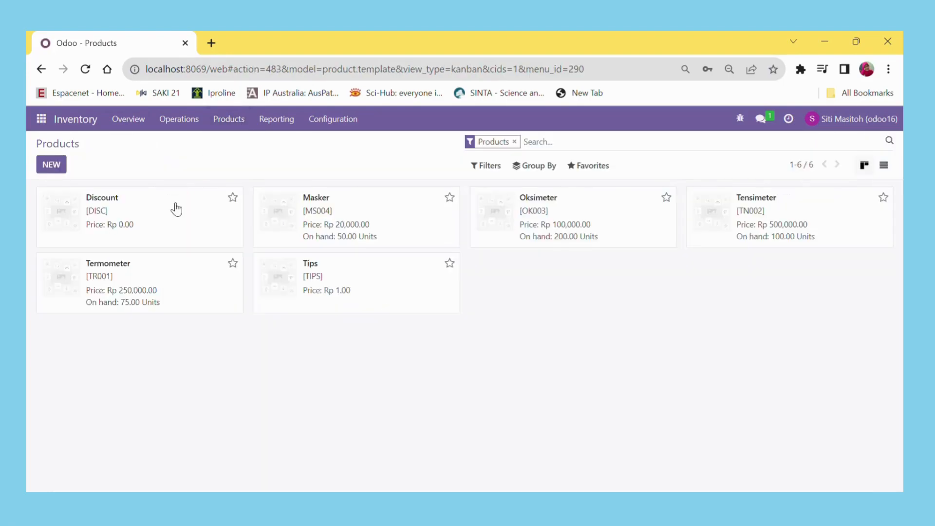
{"action": "left_click", "coordinate": [145, 288]}
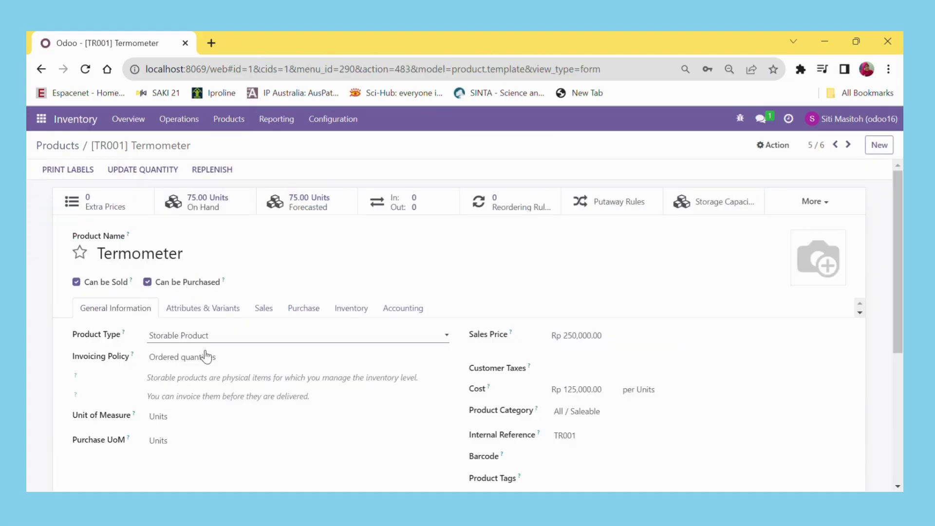
{"action": "scroll", "coordinate": [195, 357], "scroll_direction": "down", "scroll_amount": 2}
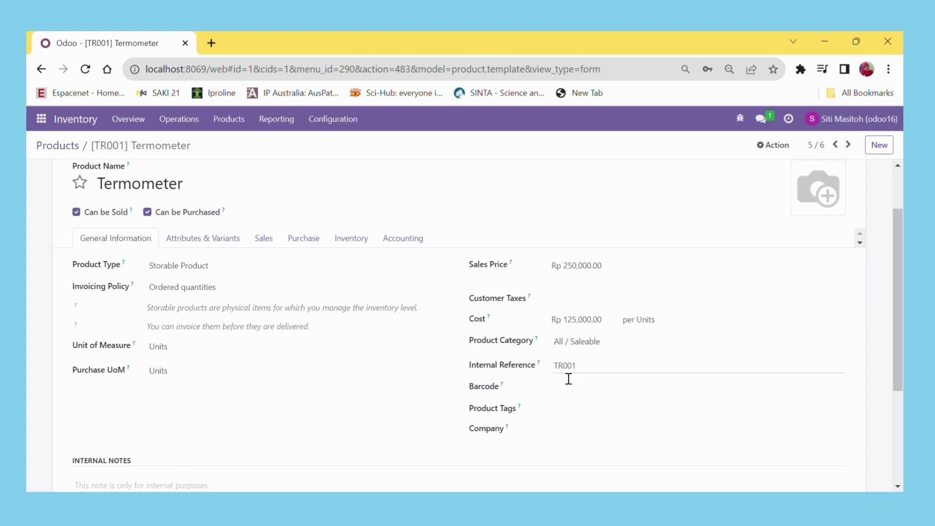
{"action": "scroll", "coordinate": [574, 402], "scroll_direction": "down", "scroll_amount": 2}
{"action": "scroll", "coordinate": [577, 405], "scroll_direction": "up", "scroll_amount": 4}
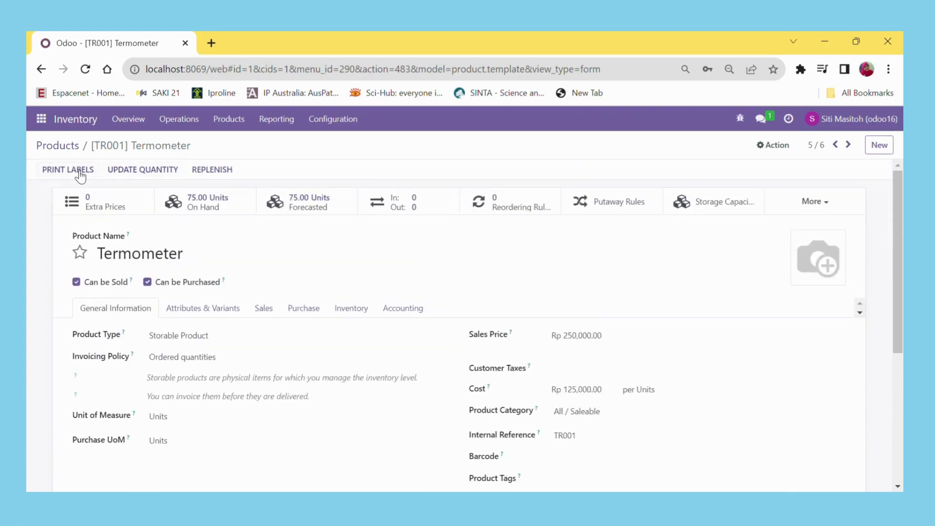
Step: Open the Termometer's quantity update with its counted quantity ready for editing, and return to the product list
{"action": "left_click", "coordinate": [162, 174]}
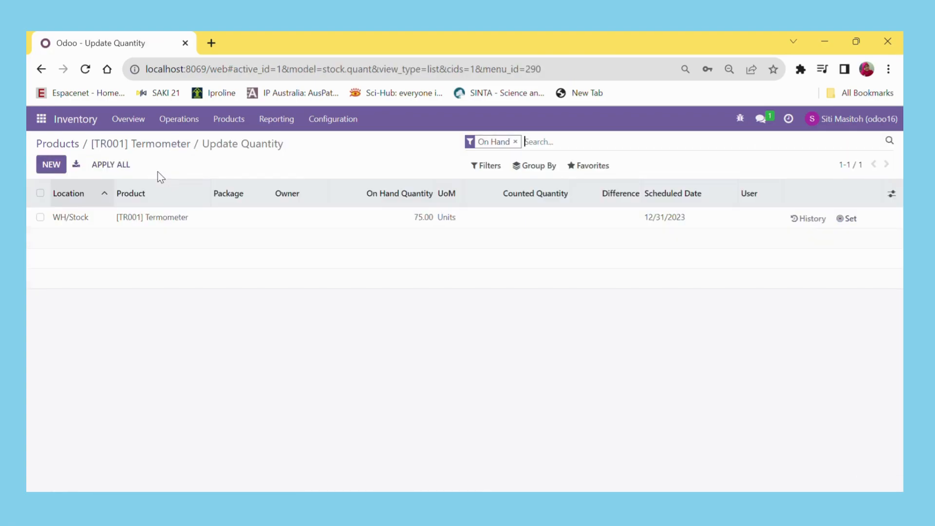
{"action": "left_click", "coordinate": [449, 226]}
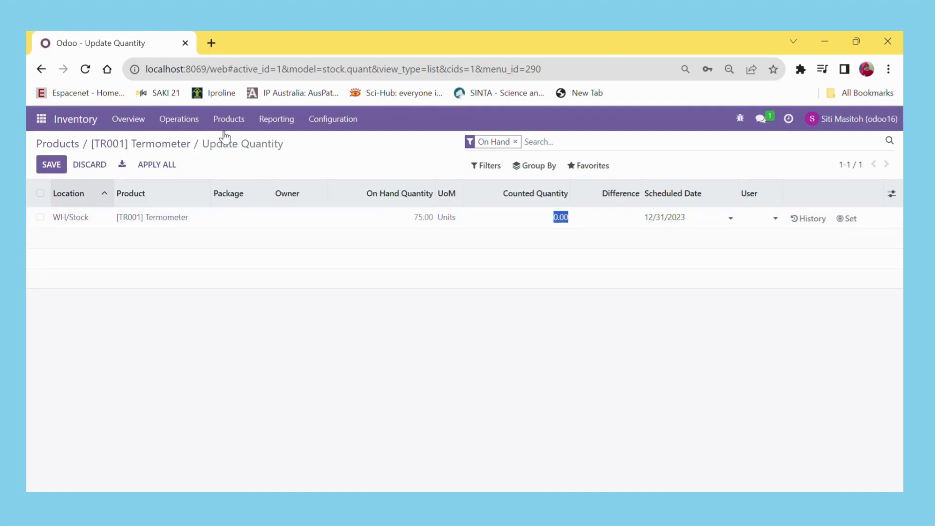
{"action": "left_click", "coordinate": [241, 127]}
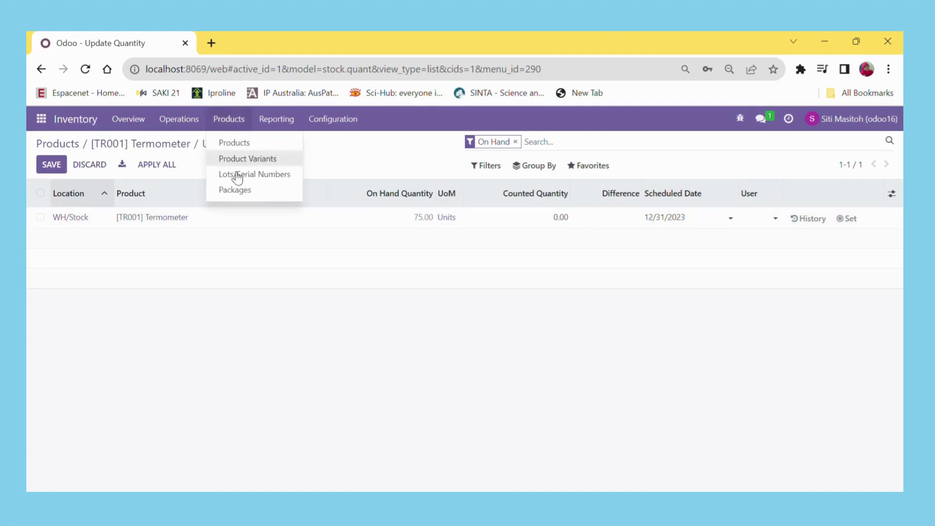
{"action": "left_click", "coordinate": [239, 143]}
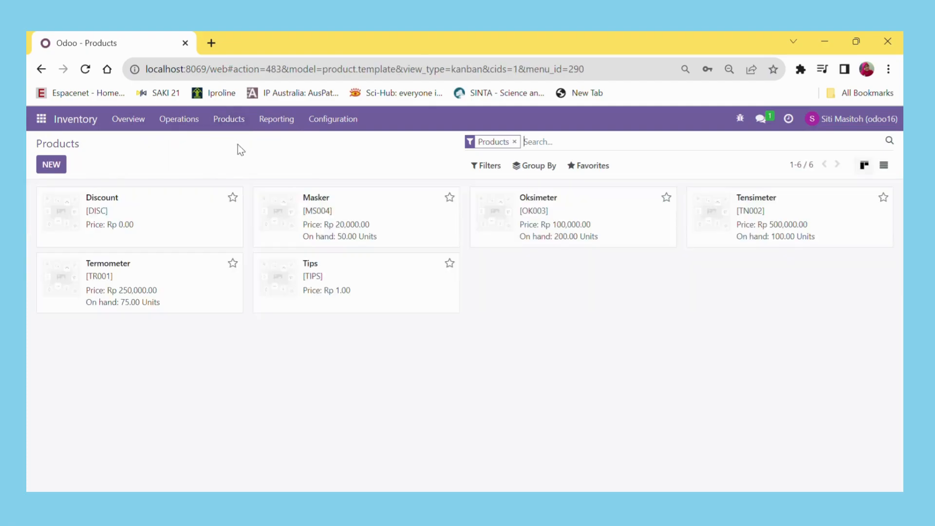
Step: Examine the Tensimeter product's general information, including its prices and internal reference, and return to the product list
{"action": "left_click", "coordinate": [785, 221]}
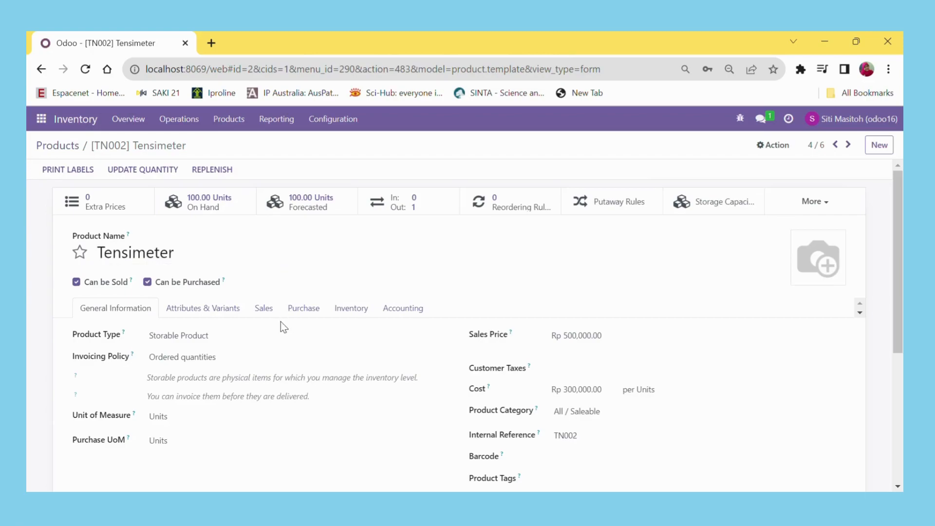
{"action": "scroll", "coordinate": [283, 326], "scroll_direction": "down", "scroll_amount": 3}
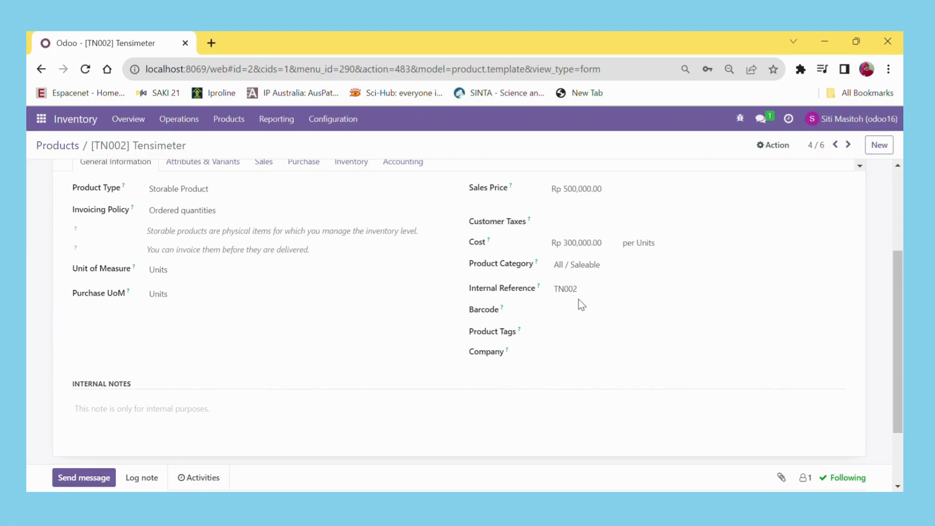
{"action": "scroll", "coordinate": [579, 299], "scroll_direction": "up", "scroll_amount": 3}
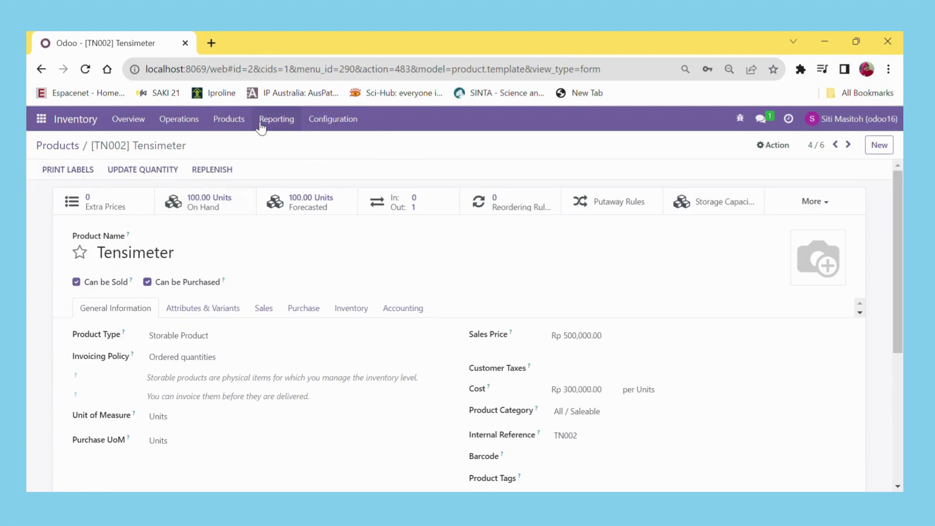
{"action": "left_click", "coordinate": [242, 125]}
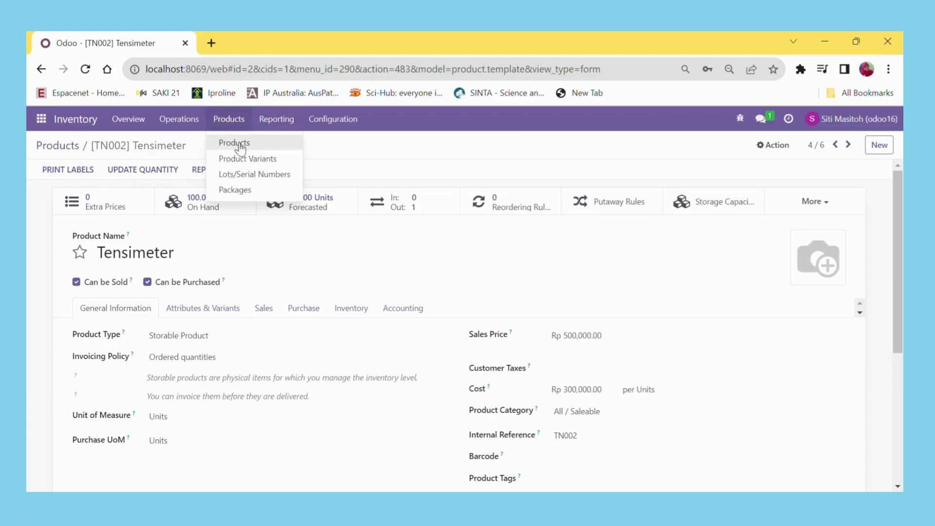
{"action": "left_click", "coordinate": [238, 144]}
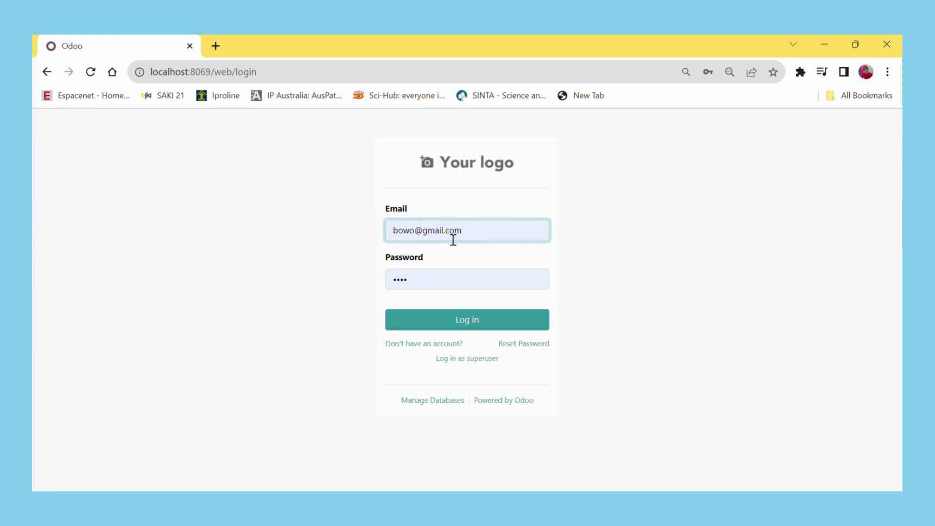
Step: Log in with the CRM user's prefilled credentials, dismiss the browser's password notice, and open the CRM pipeline
{"action": "left_click", "coordinate": [424, 290]}
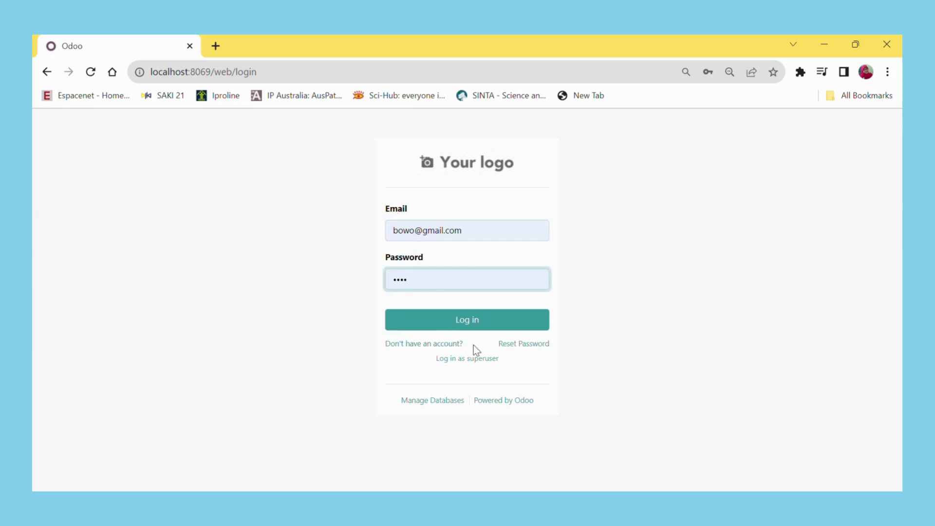
{"action": "left_click", "coordinate": [486, 324]}
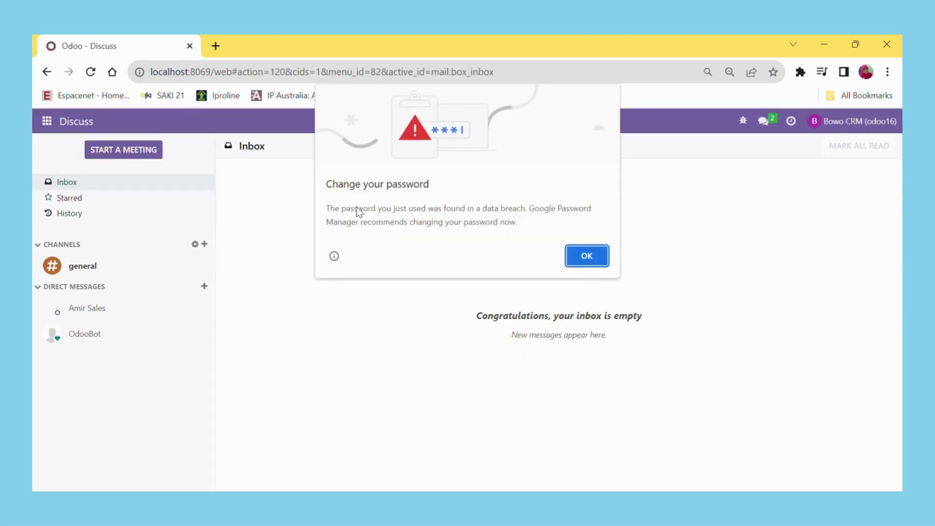
{"action": "left_click", "coordinate": [590, 257]}
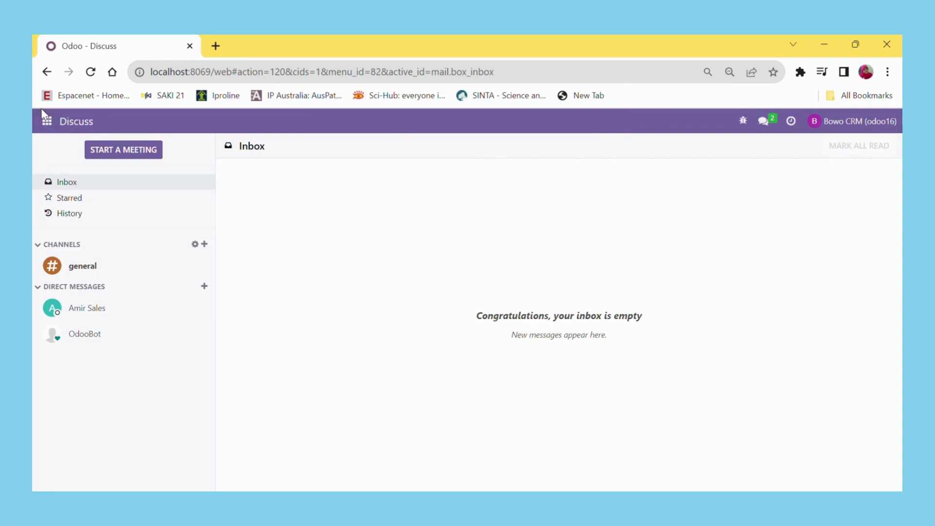
{"action": "left_click", "coordinate": [52, 125]}
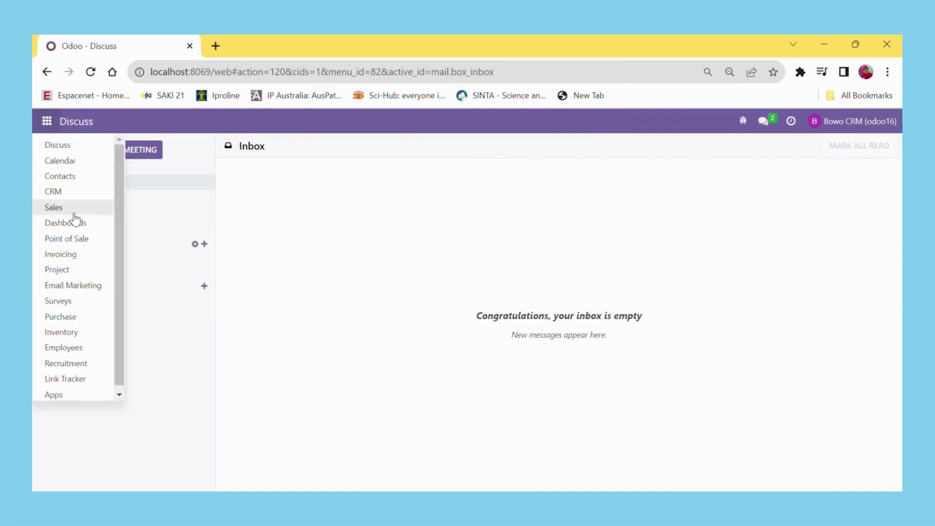
{"action": "left_click", "coordinate": [76, 195]}
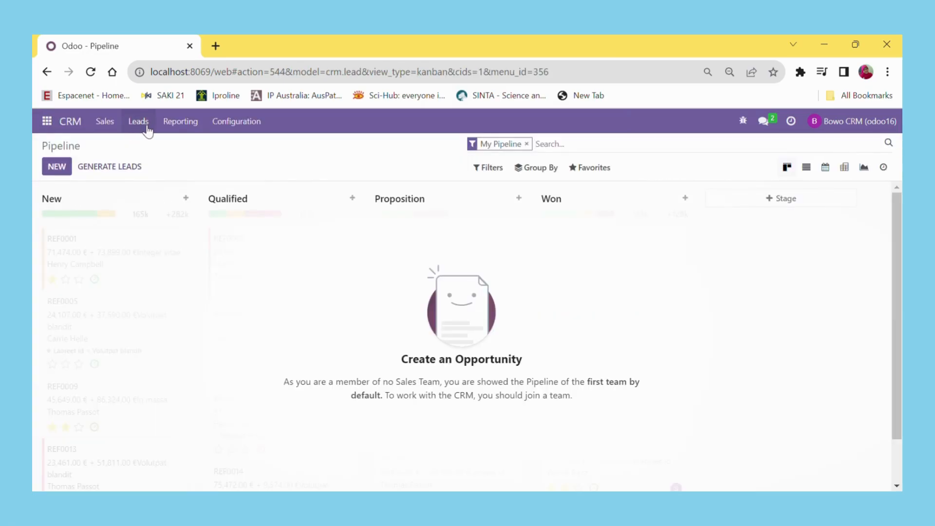
Step: Start a new lead in the CRM leads and examine its blank form, including the probability, customer and company name fields
{"action": "left_click", "coordinate": [146, 128]}
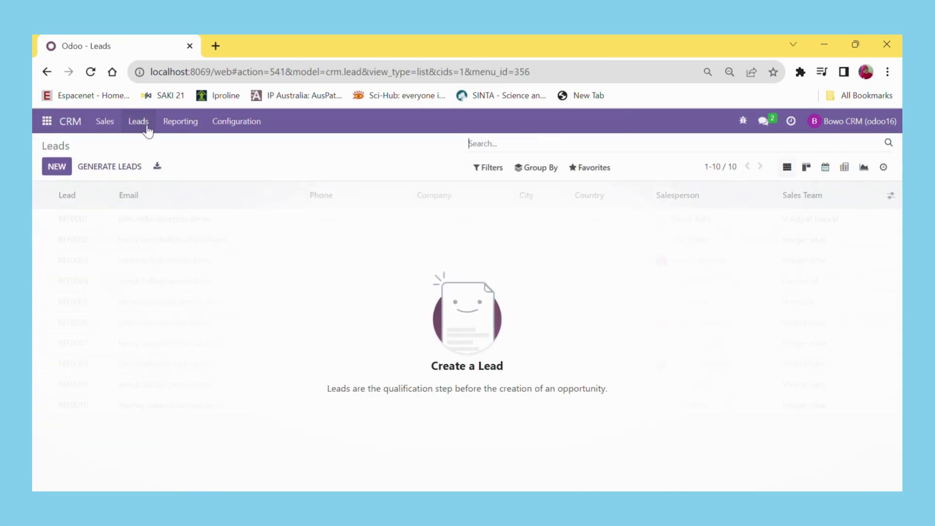
{"action": "left_click", "coordinate": [56, 168]}
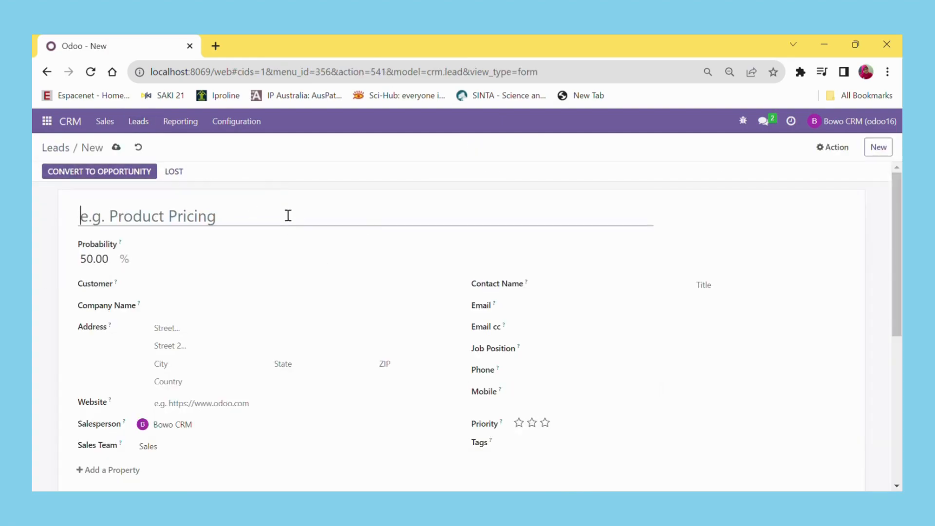
{"action": "scroll", "coordinate": [270, 258], "scroll_direction": "down", "scroll_amount": 1}
{"action": "scroll", "coordinate": [270, 257], "scroll_direction": "up", "scroll_amount": 1}
{"action": "left_click", "coordinate": [95, 261]}
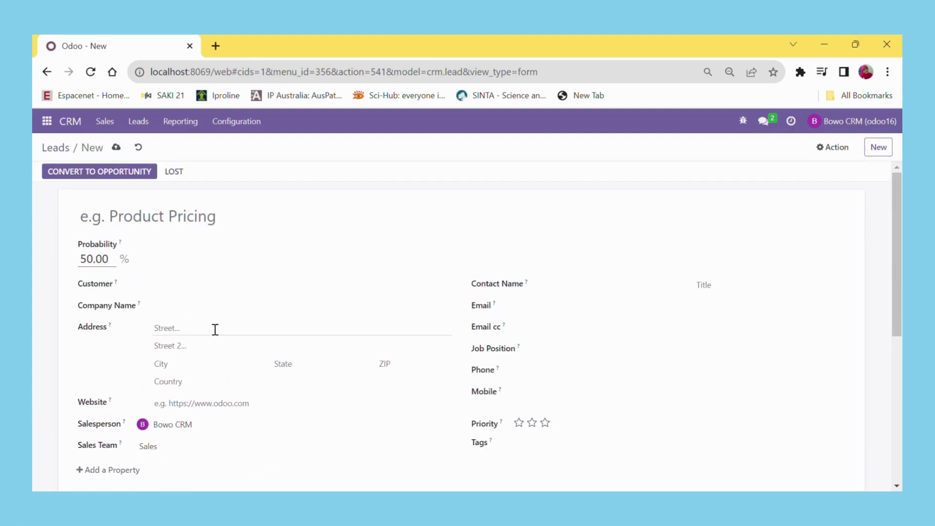
{"action": "left_click", "coordinate": [198, 310]}
{"action": "scroll", "coordinate": [198, 312], "scroll_direction": "down", "scroll_amount": 1}
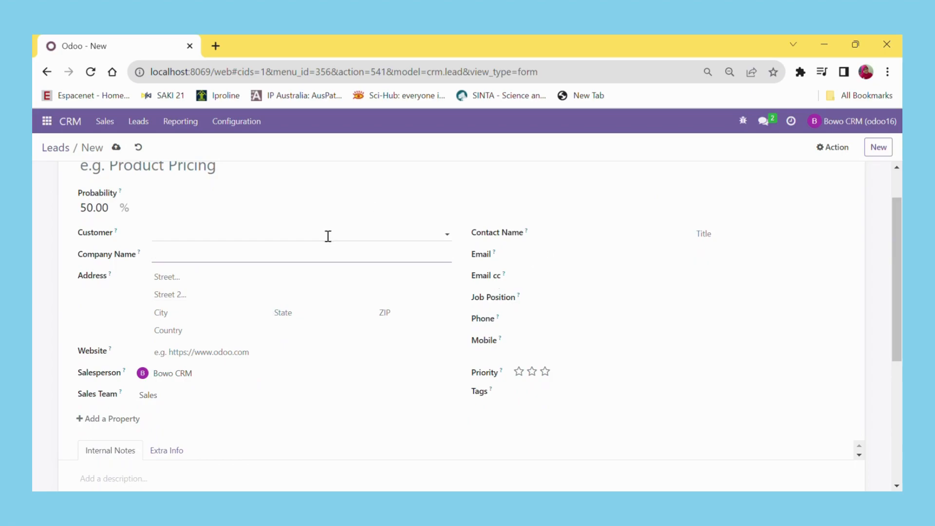
{"action": "scroll", "coordinate": [324, 193], "scroll_direction": "up", "scroll_amount": 1}
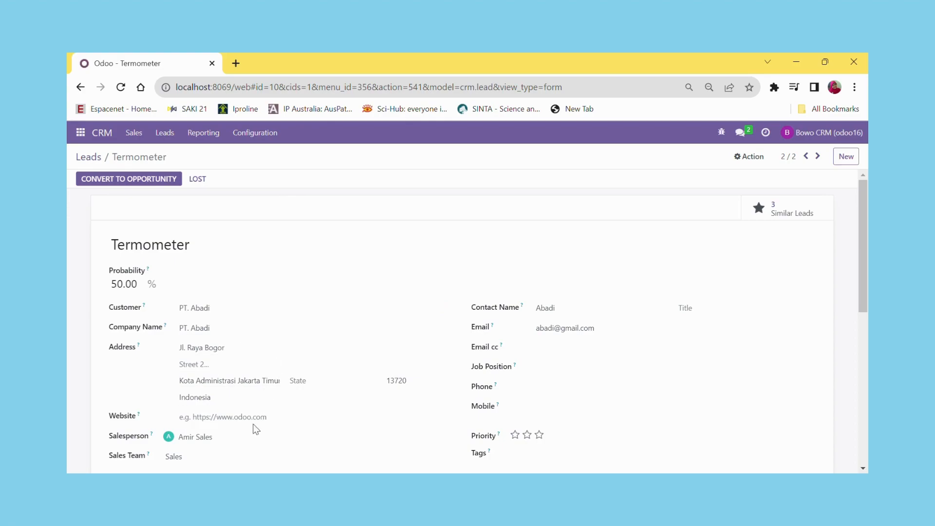
Step: Examine the Termometer lead's details, including its probability, customer, address and contact, and return to the lead list
{"action": "scroll", "coordinate": [224, 448], "scroll_direction": "down", "scroll_amount": 1}
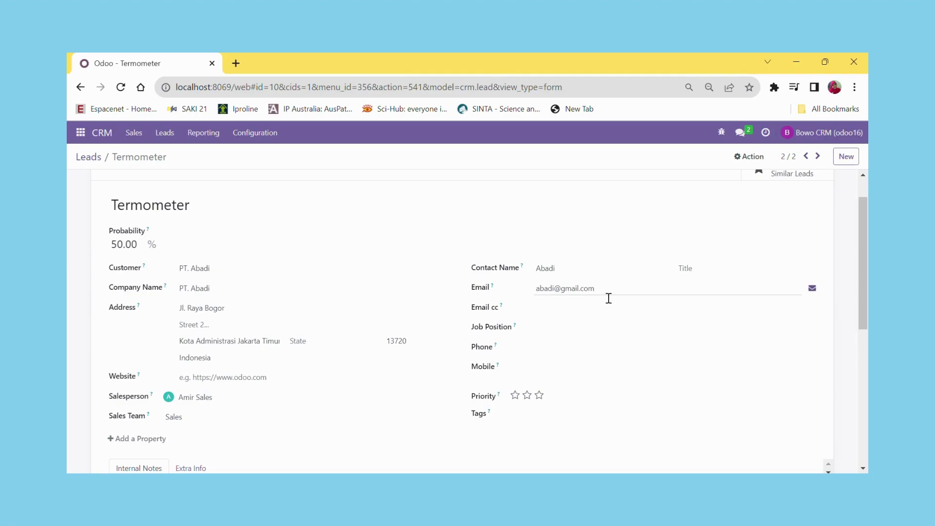
{"action": "scroll", "coordinate": [445, 332], "scroll_direction": "down", "scroll_amount": 1}
{"action": "scroll", "coordinate": [446, 334], "scroll_direction": "up", "scroll_amount": 2}
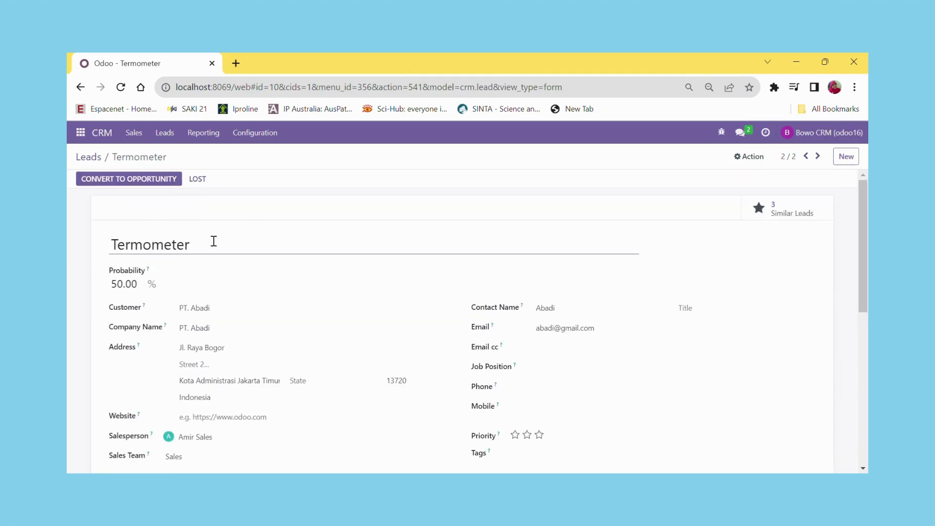
{"action": "left_click", "coordinate": [166, 133]}
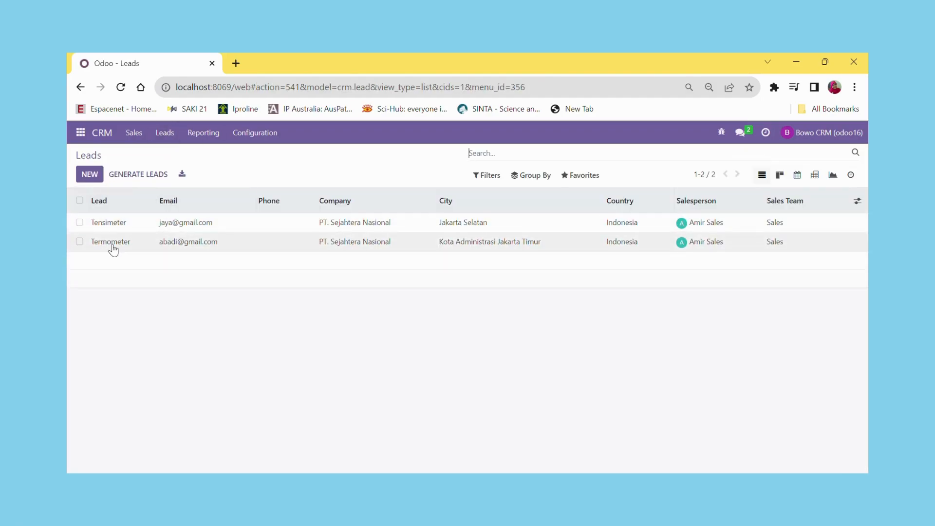
Step: Examine the Tensimeter lead's details, including its probability and customer, and return to the lead list
{"action": "left_click", "coordinate": [131, 225]}
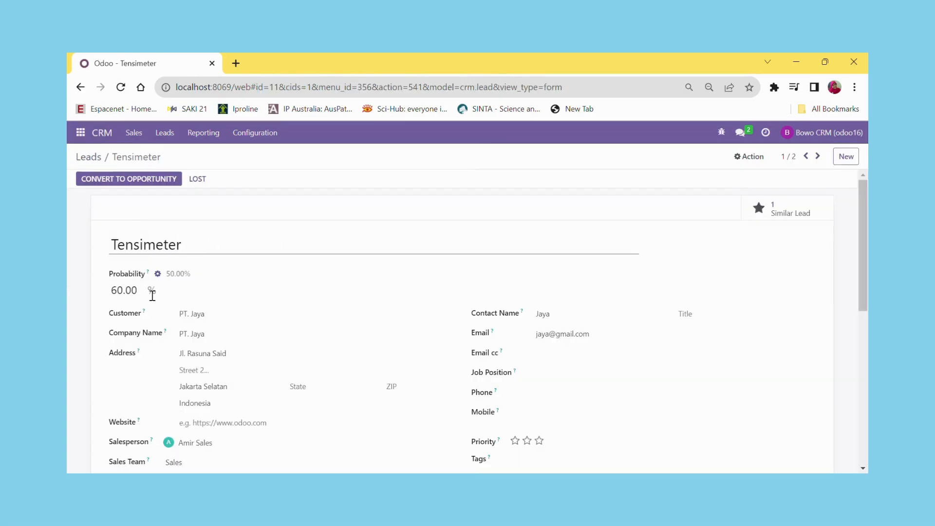
{"action": "left_click", "coordinate": [129, 297]}
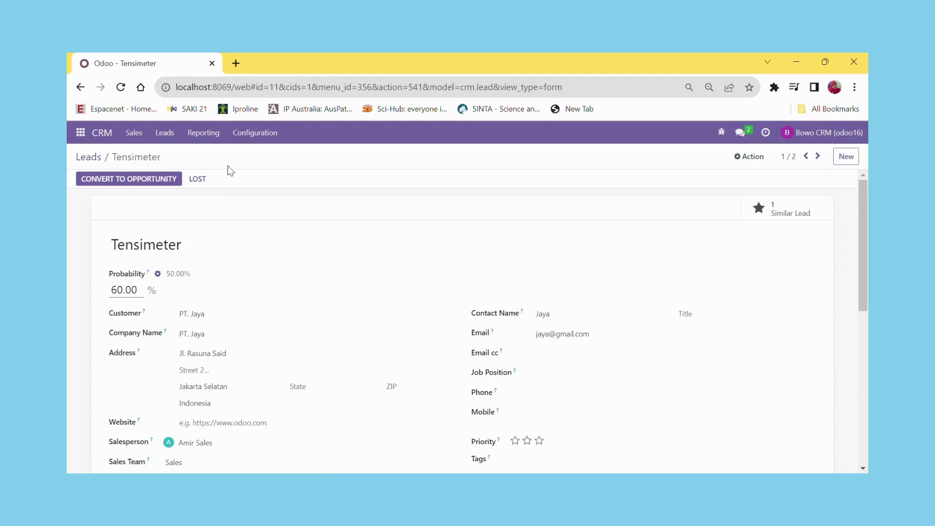
{"action": "left_click", "coordinate": [172, 135]}
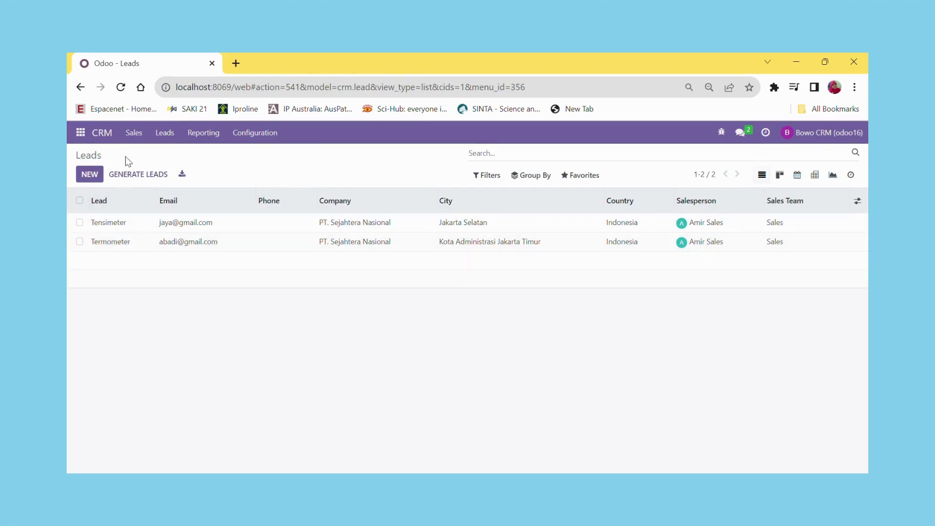
Step: Convert the Termometer lead to an opportunity, using the Merge with existing opportunities action
{"action": "left_click", "coordinate": [111, 244]}
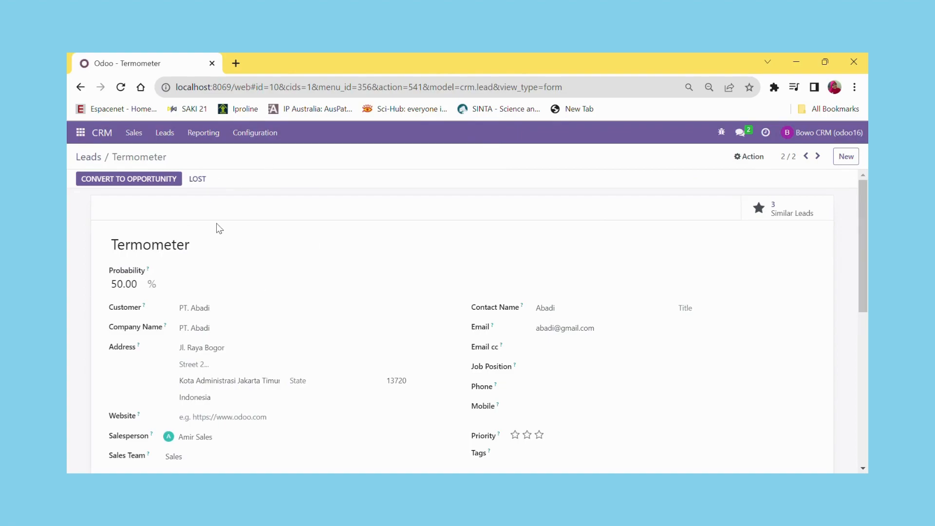
{"action": "left_click", "coordinate": [149, 180]}
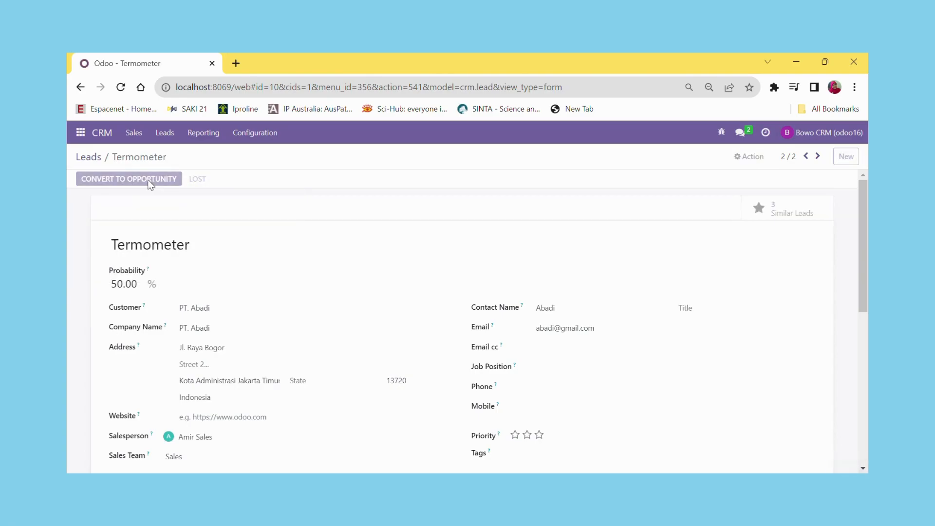
{"action": "scroll", "coordinate": [334, 355], "scroll_direction": "down", "scroll_amount": 2}
{"action": "scroll", "coordinate": [334, 355], "scroll_direction": "up", "scroll_amount": 2}
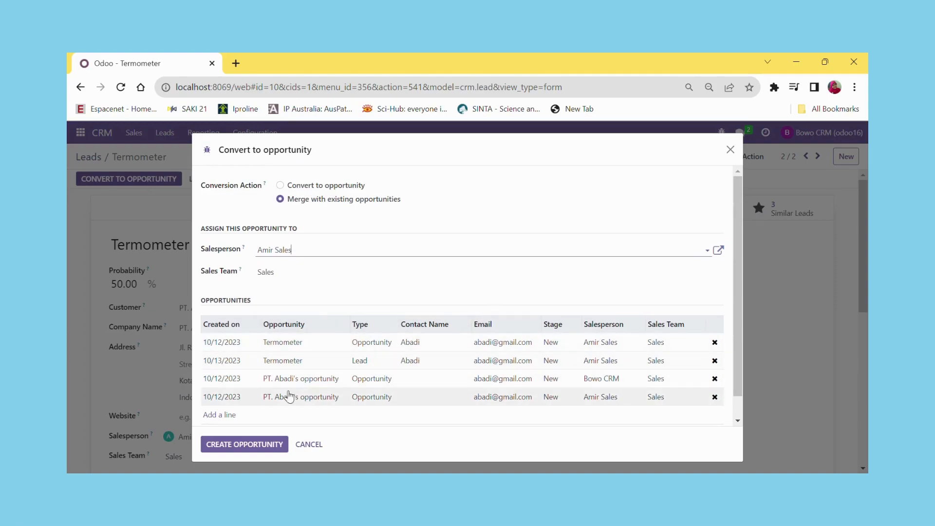
{"action": "left_click", "coordinate": [263, 445]}
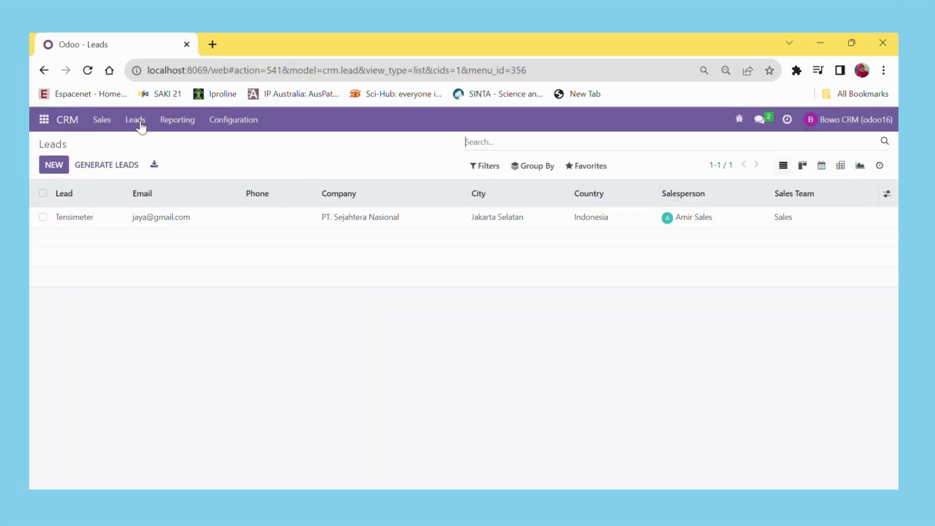
Step: Convert the Tensimeter lead to an opportunity, using the Convert to opportunity action instead of merging
{"action": "left_click", "coordinate": [89, 223]}
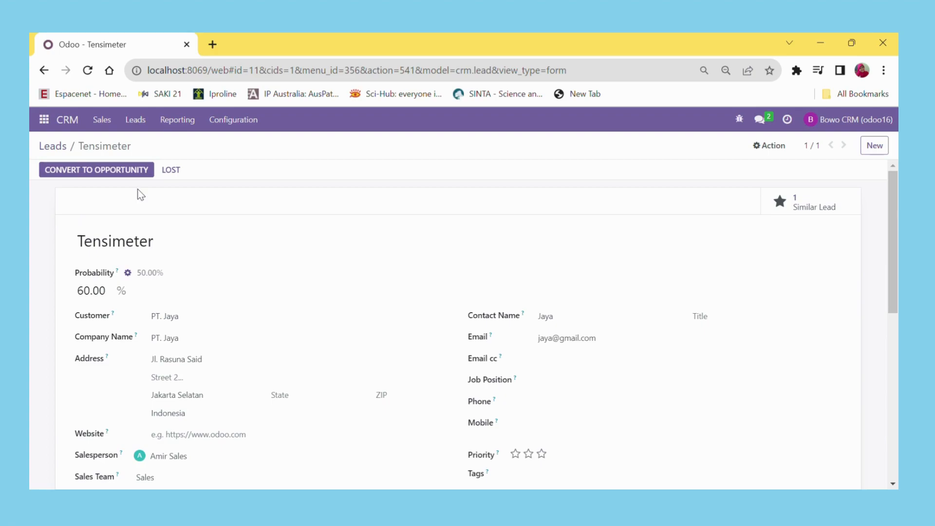
{"action": "left_click", "coordinate": [88, 172]}
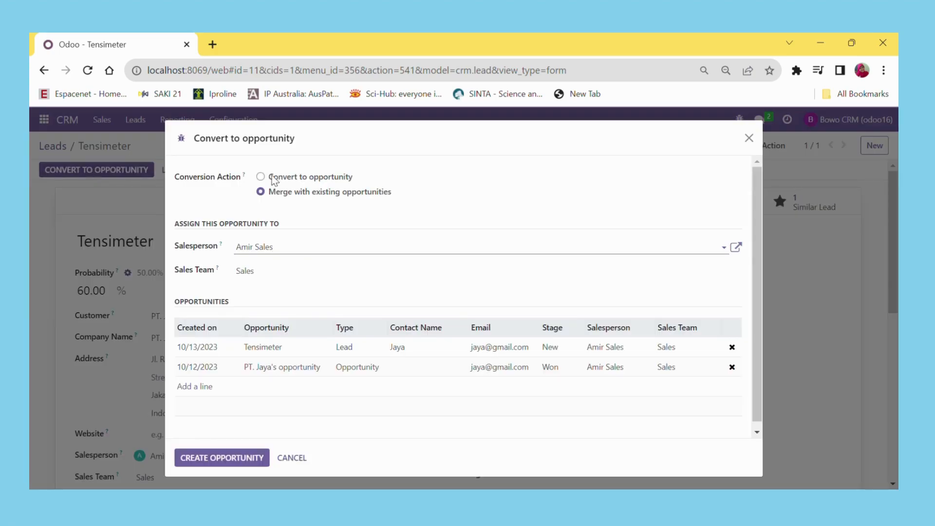
{"action": "left_click", "coordinate": [261, 176]}
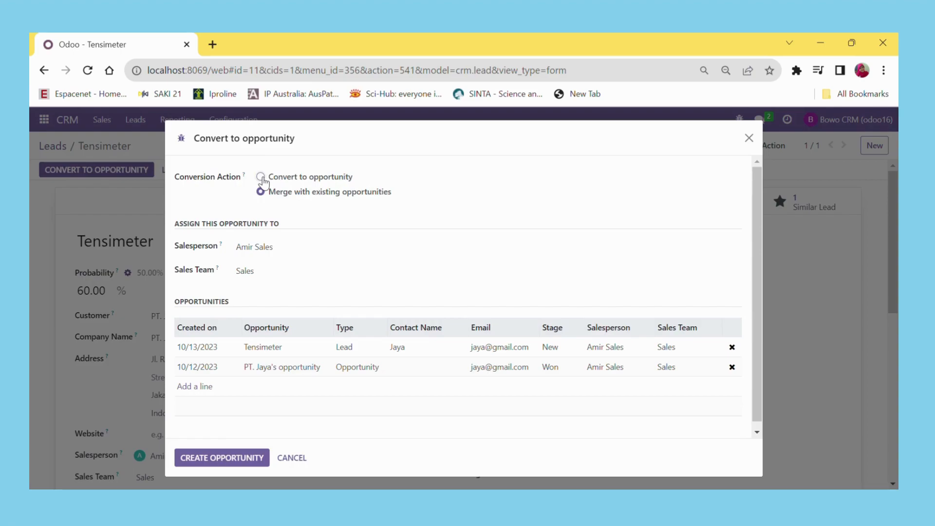
{"action": "left_click", "coordinate": [217, 426]}
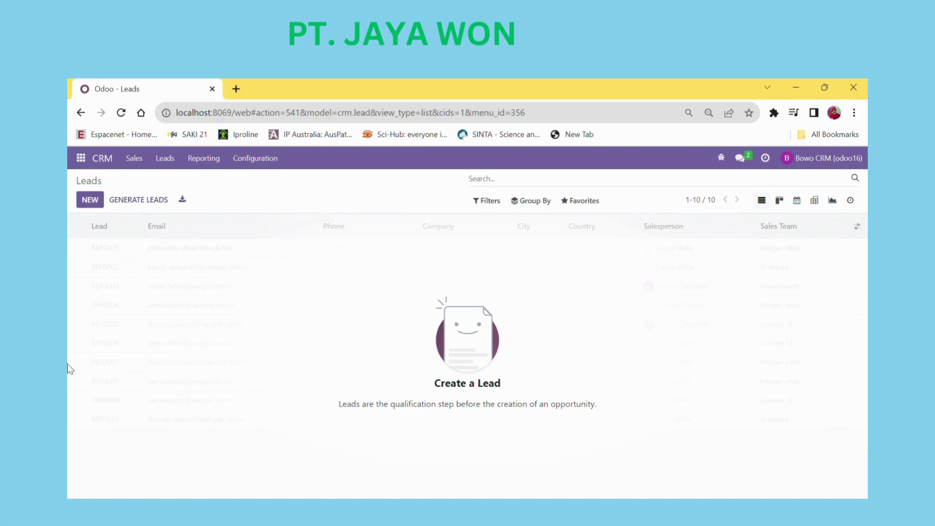
Step: Create a new opportunity for PT. Jaya in My Pipeline and open it in its full form
{"action": "left_click", "coordinate": [134, 160]}
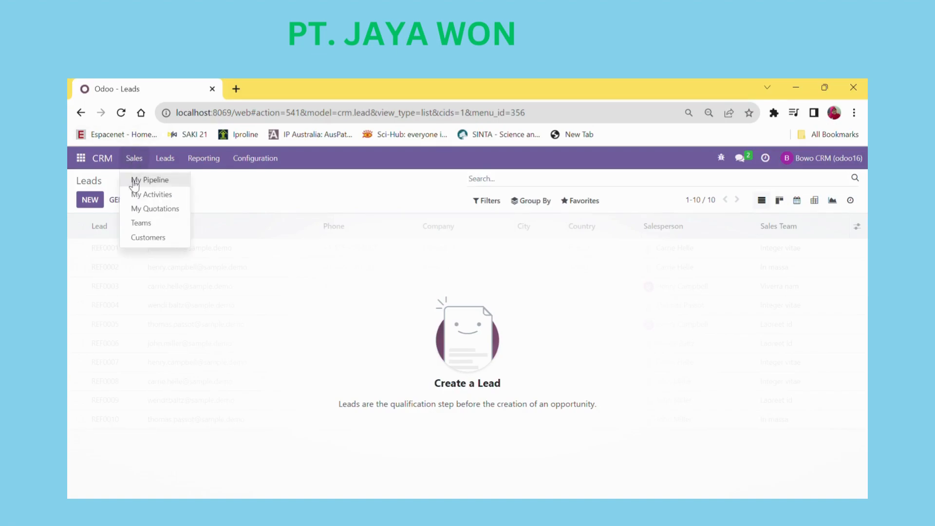
{"action": "left_click", "coordinate": [148, 183]}
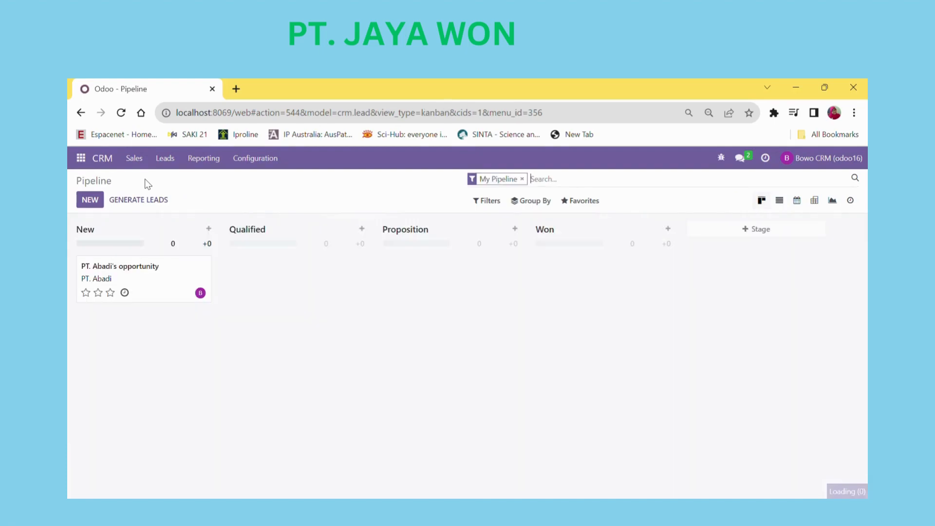
{"action": "left_click", "coordinate": [95, 205]}
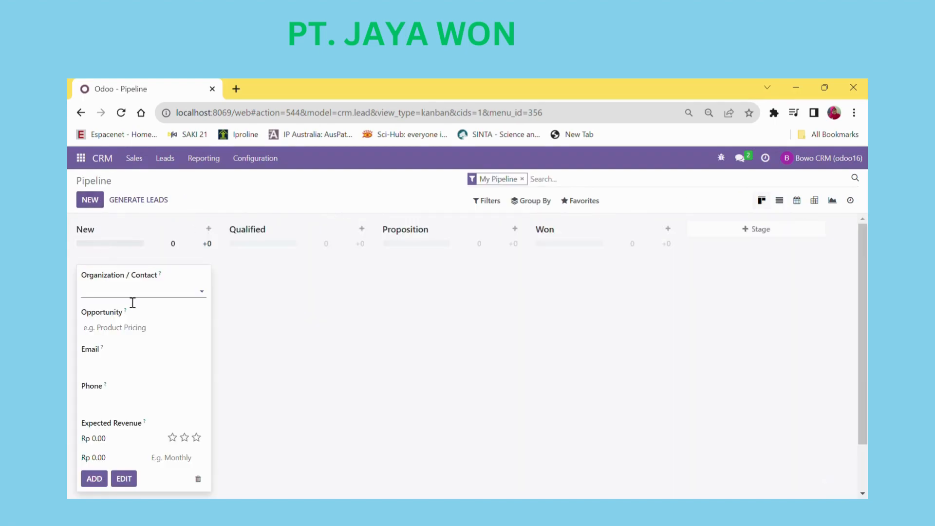
{"action": "left_click", "coordinate": [210, 300]}
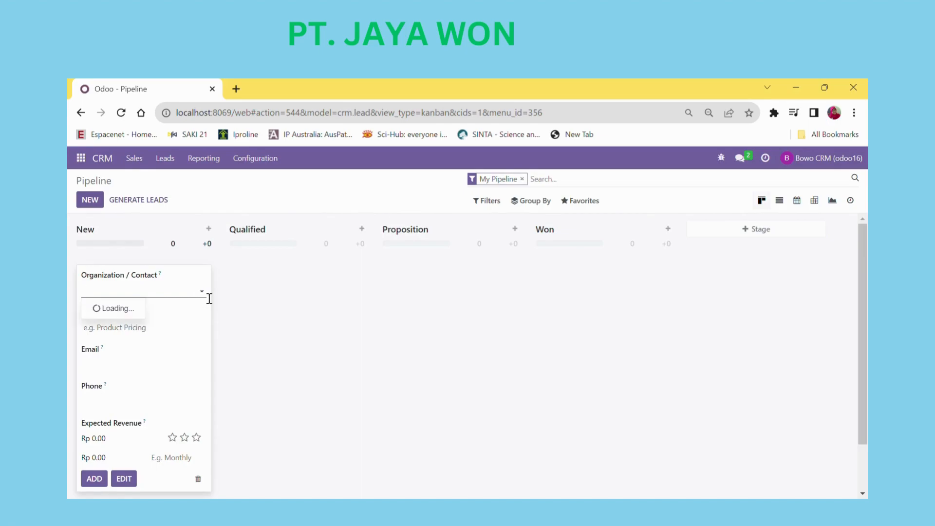
{"action": "type", "text": "p"}
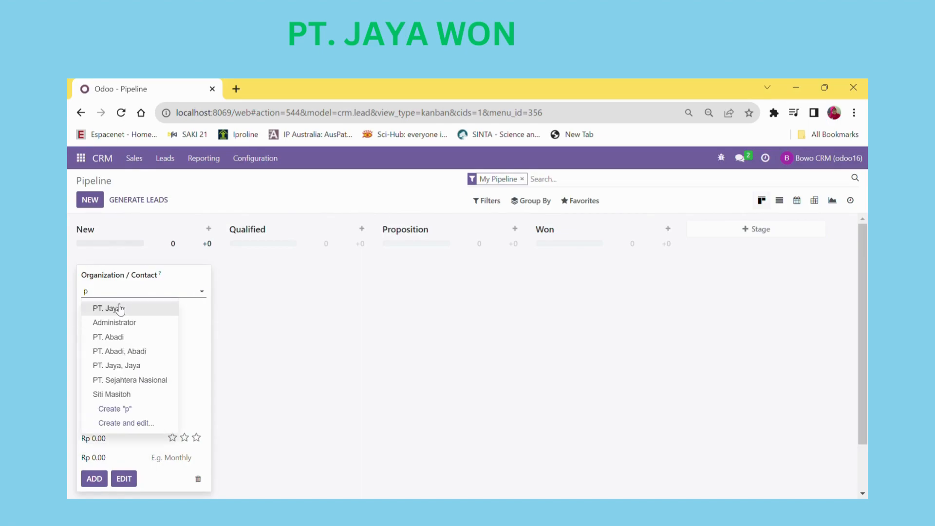
{"action": "left_click", "coordinate": [116, 310]}
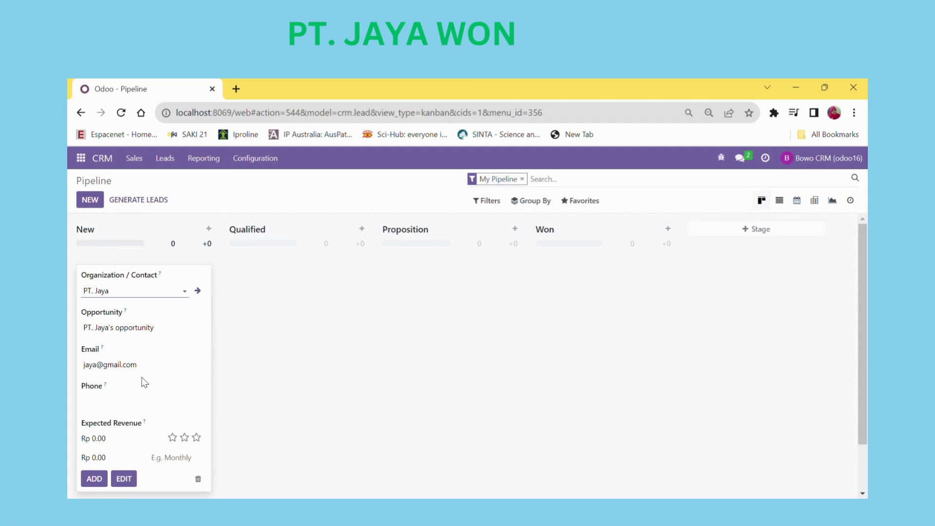
{"action": "scroll", "coordinate": [142, 382], "scroll_direction": "down", "scroll_amount": 1}
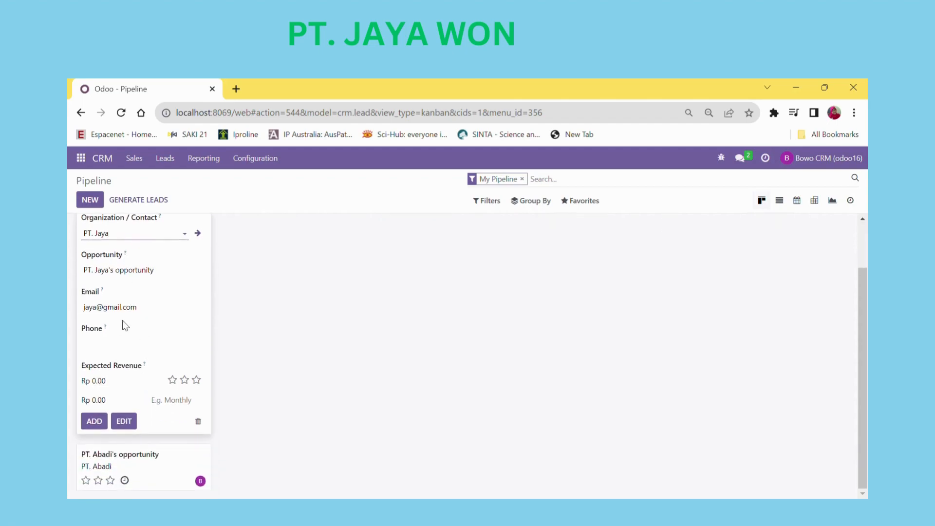
{"action": "left_click", "coordinate": [128, 422]}
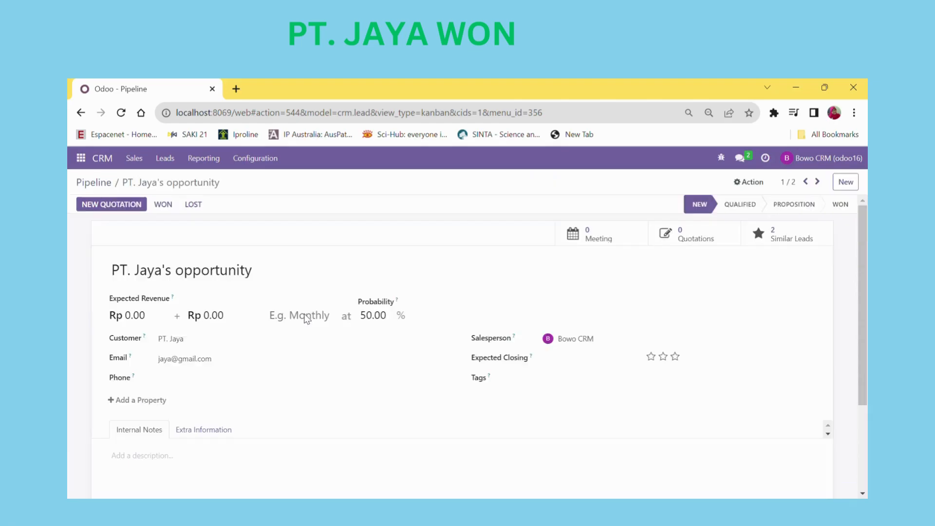
Step: Set the expected revenue of PT. Jaya's opportunity to Rp 50.00 and mark the opportunity as won
{"action": "scroll", "coordinate": [299, 393], "scroll_direction": "down", "scroll_amount": 1}
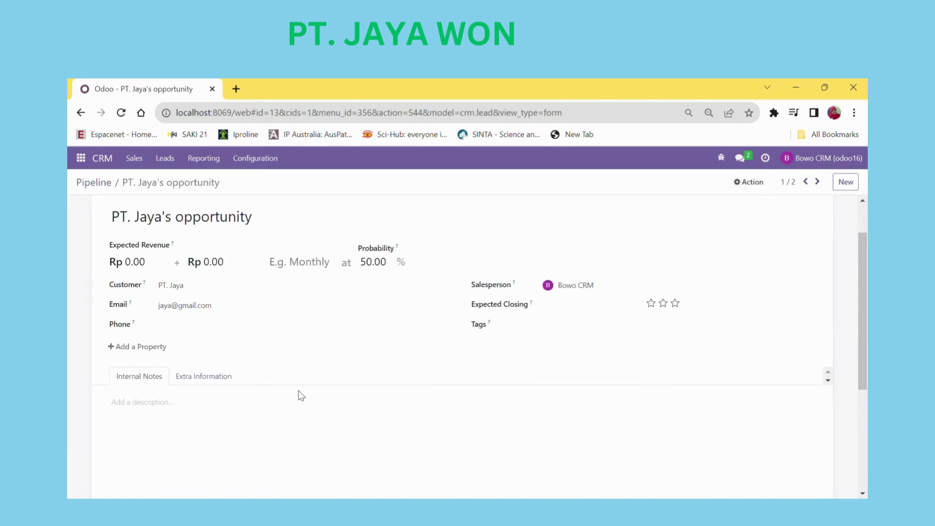
{"action": "scroll", "coordinate": [299, 393], "scroll_direction": "up", "scroll_amount": 1}
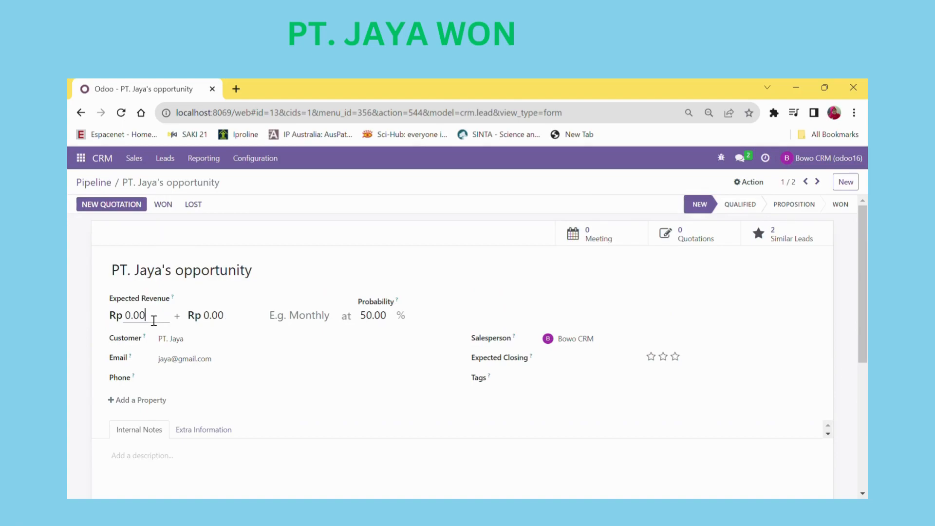
{"action": "key", "text": "BackSpace"}
{"action": "key", "text": "BackSpace"}
{"action": "type", "text": "0"}
{"action": "left_click", "coordinate": [168, 204]}
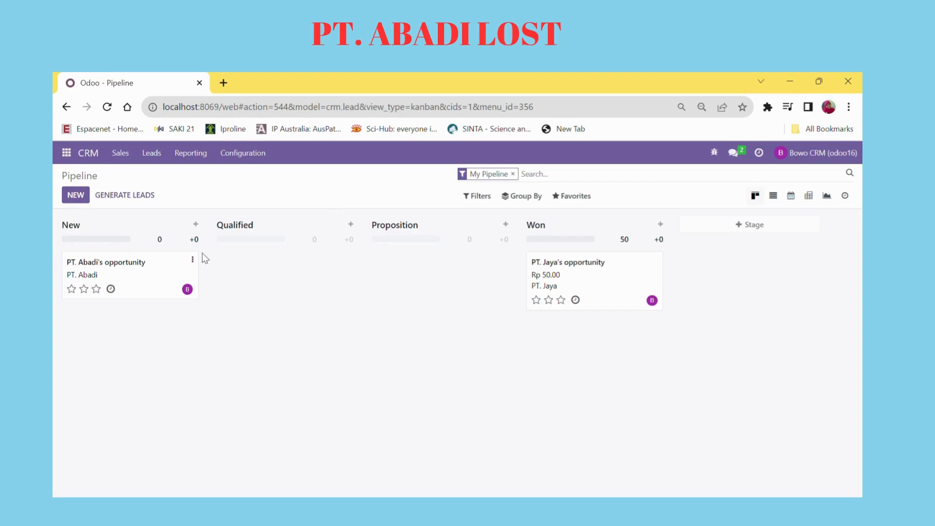
Step: Review PT. Abadi's opportunity and mark it as lost with the reason Not enough stock
{"action": "left_click", "coordinate": [137, 271]}
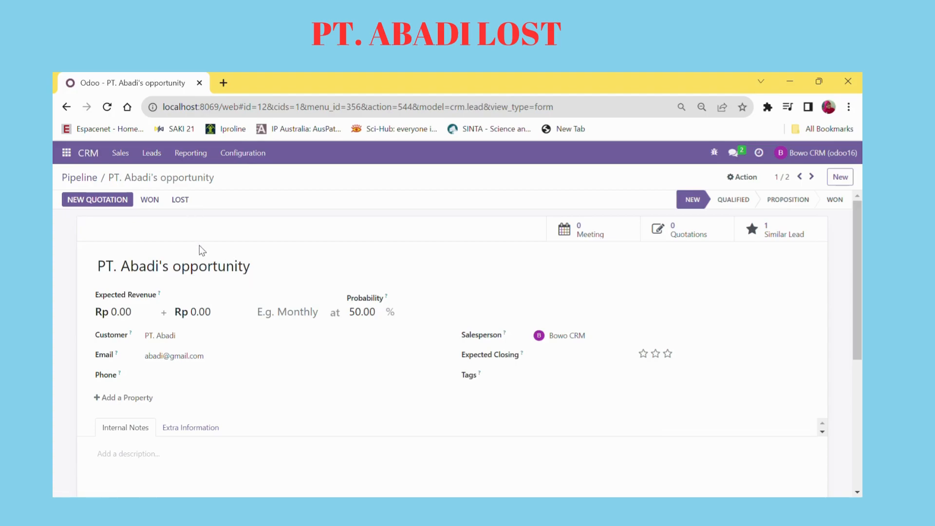
{"action": "scroll", "coordinate": [223, 252], "scroll_direction": "down", "scroll_amount": 1}
{"action": "scroll", "coordinate": [223, 251], "scroll_direction": "up", "scroll_amount": 1}
{"action": "scroll", "coordinate": [223, 250], "scroll_direction": "down", "scroll_amount": 1}
{"action": "scroll", "coordinate": [223, 250], "scroll_direction": "up", "scroll_amount": 1}
{"action": "left_click", "coordinate": [181, 203]}
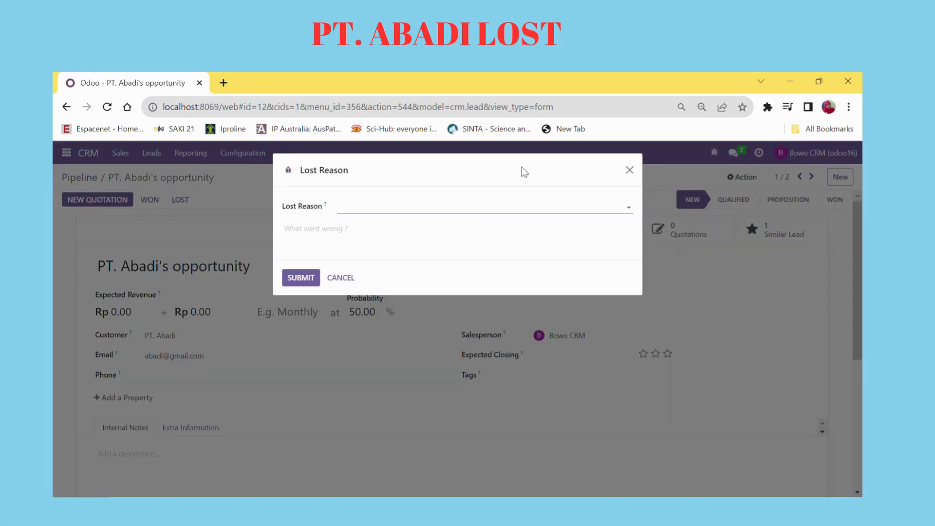
{"action": "left_click", "coordinate": [636, 211]}
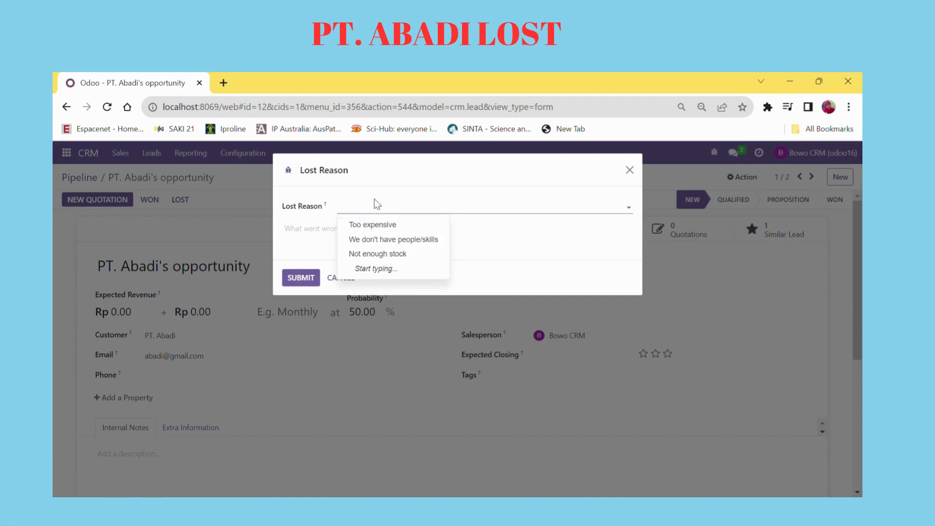
{"action": "left_click", "coordinate": [388, 253]}
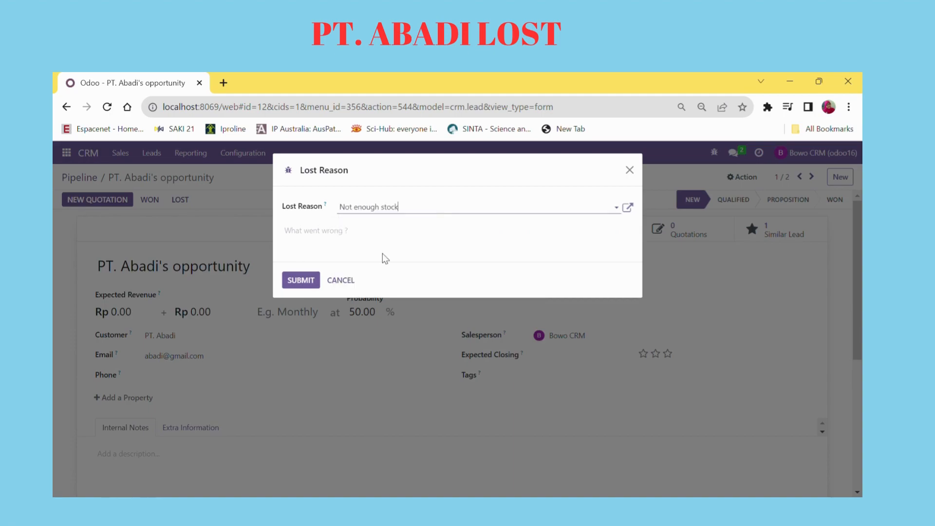
{"action": "left_click", "coordinate": [301, 281]}
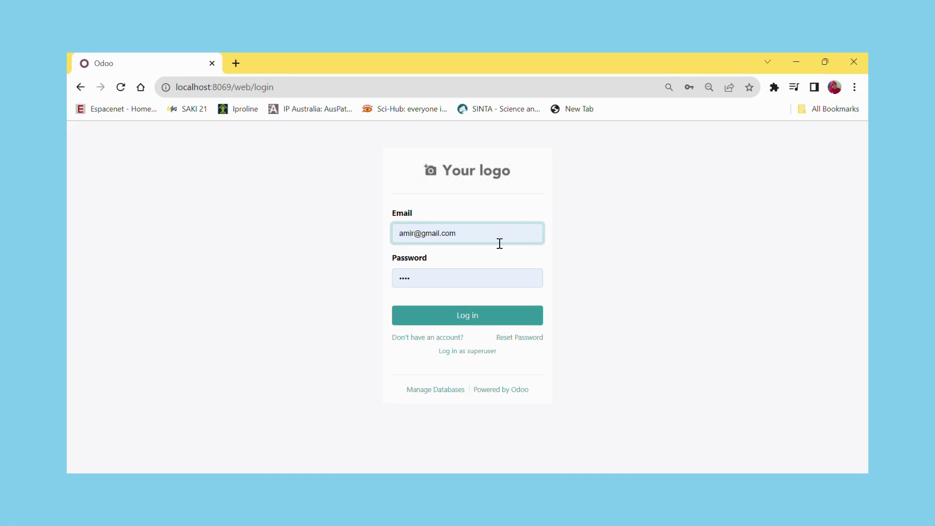
Step: Log in with the sales user's saved credentials, dismiss the password warning, and open the Sales app
{"action": "left_click", "coordinate": [485, 323]}
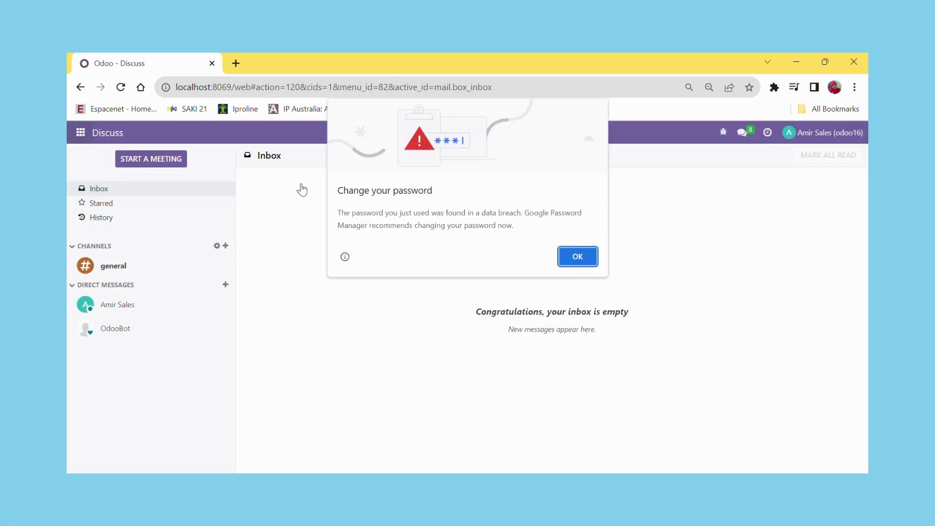
{"action": "left_click", "coordinate": [565, 259]}
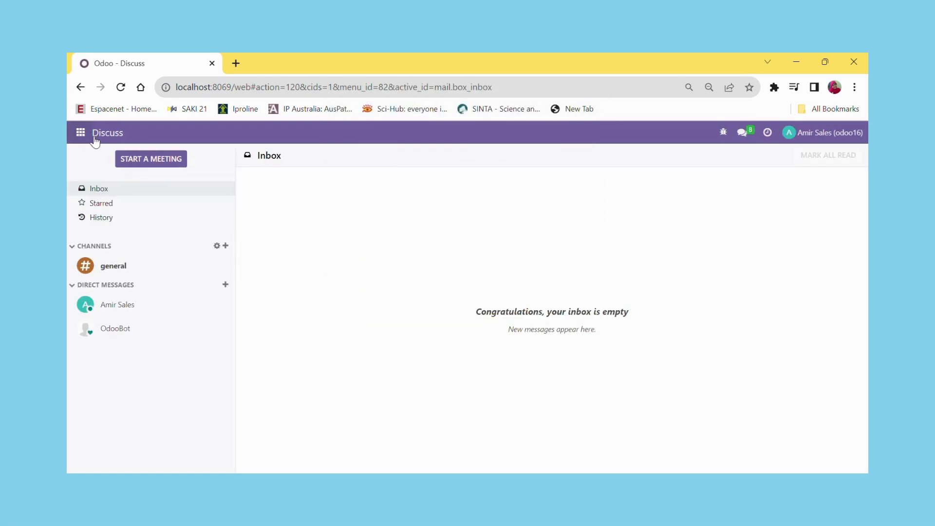
{"action": "left_click", "coordinate": [80, 133]}
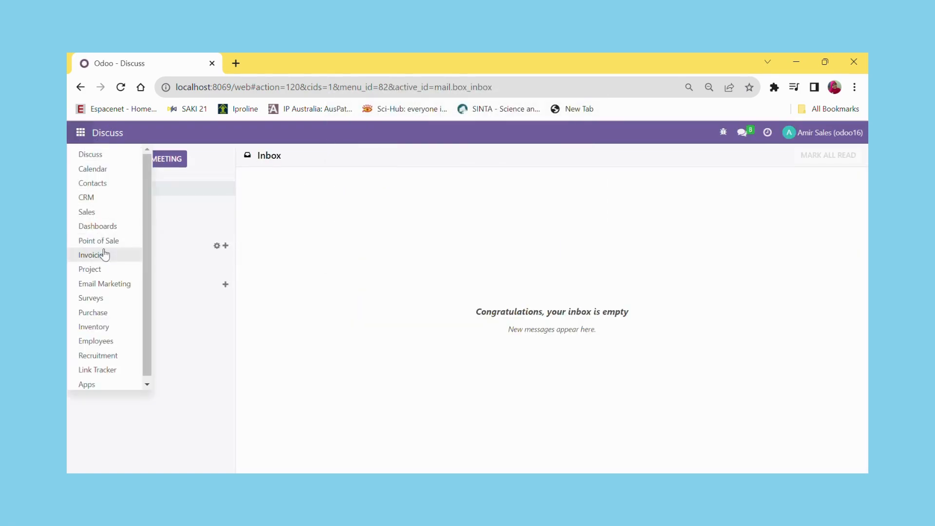
{"action": "left_click", "coordinate": [102, 213]}
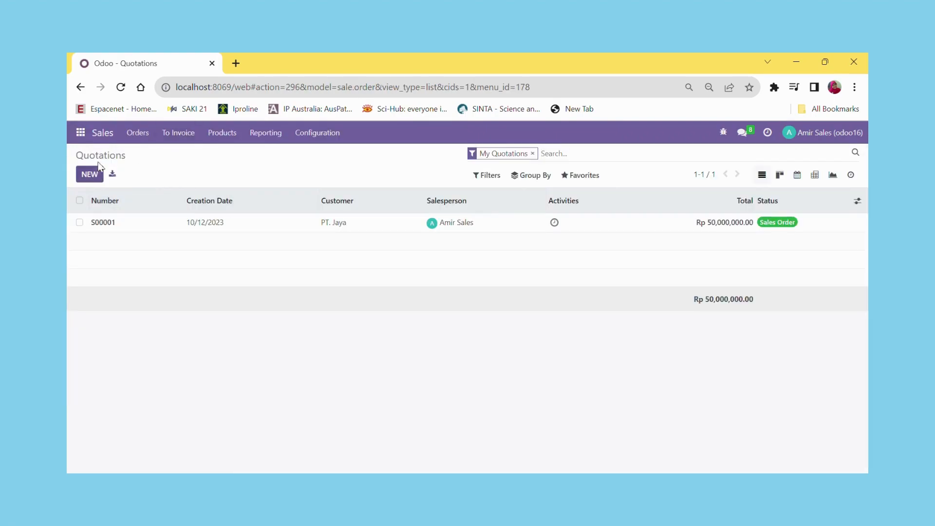
Step: Create a new quotation with PT. Jaya as the customer
{"action": "left_click", "coordinate": [96, 180]}
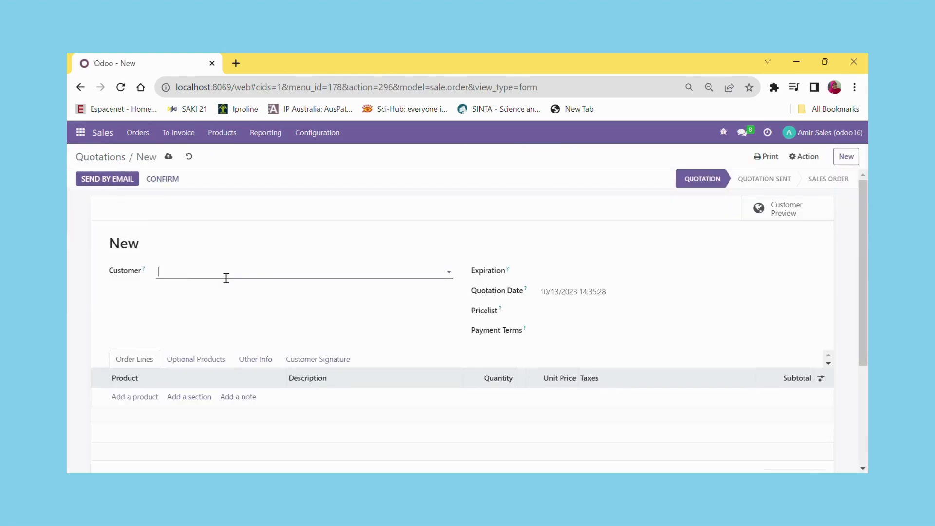
{"action": "type", "text": "jaya"}
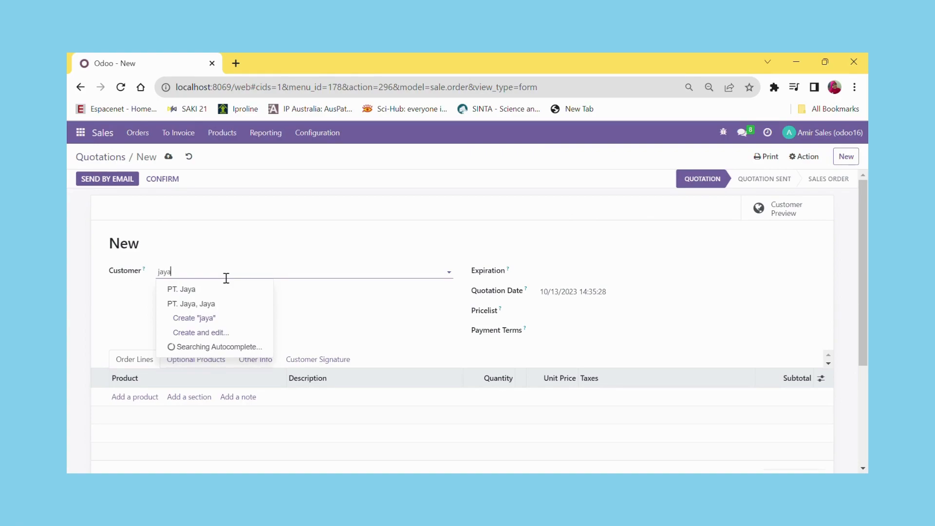
{"action": "left_click", "coordinate": [198, 292]}
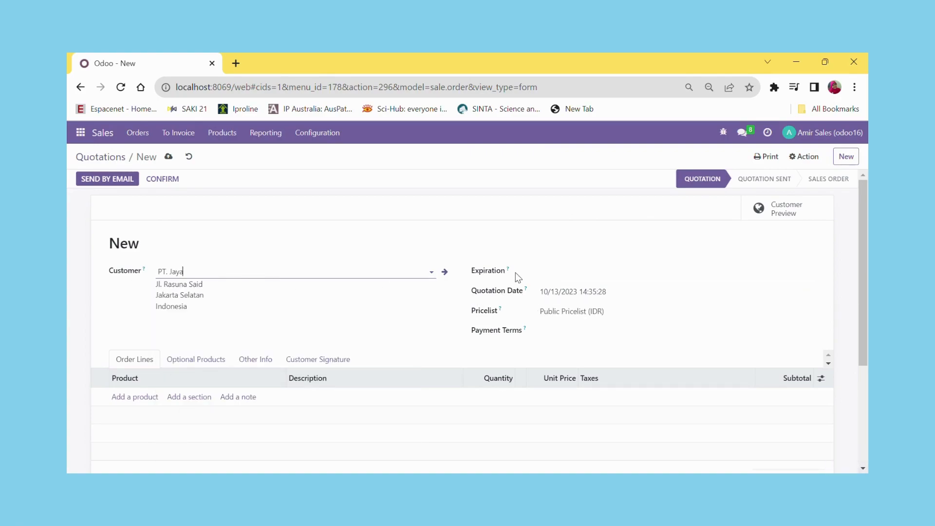
Step: Set the quotation's expiration to 11/13/2023 and its payment terms to Immediate Payment, checking the available pricelists
{"action": "left_click", "coordinate": [553, 273]}
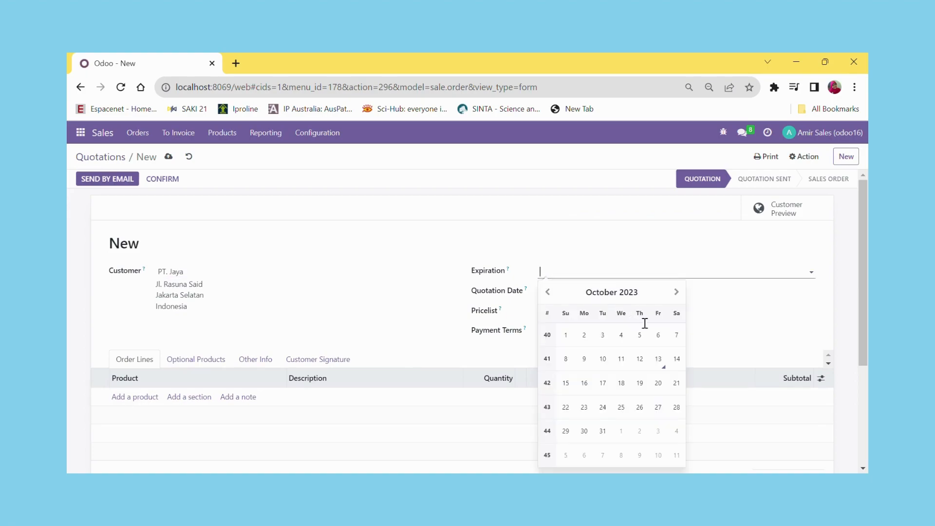
{"action": "left_click", "coordinate": [680, 298]}
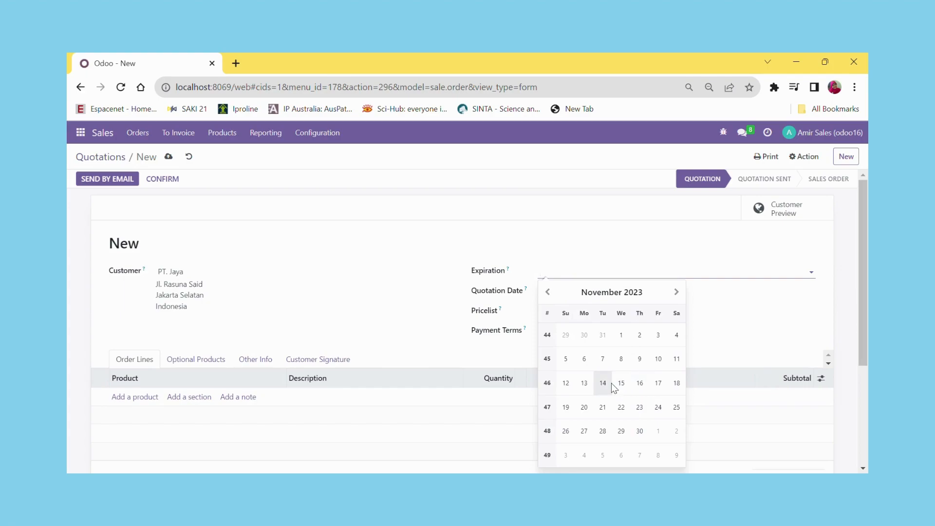
{"action": "left_click", "coordinate": [593, 383]}
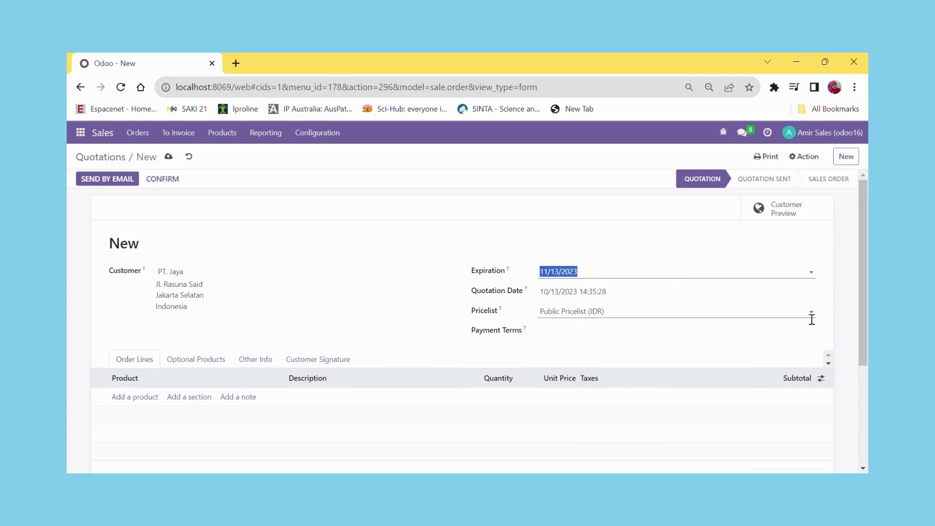
{"action": "left_click", "coordinate": [815, 317]}
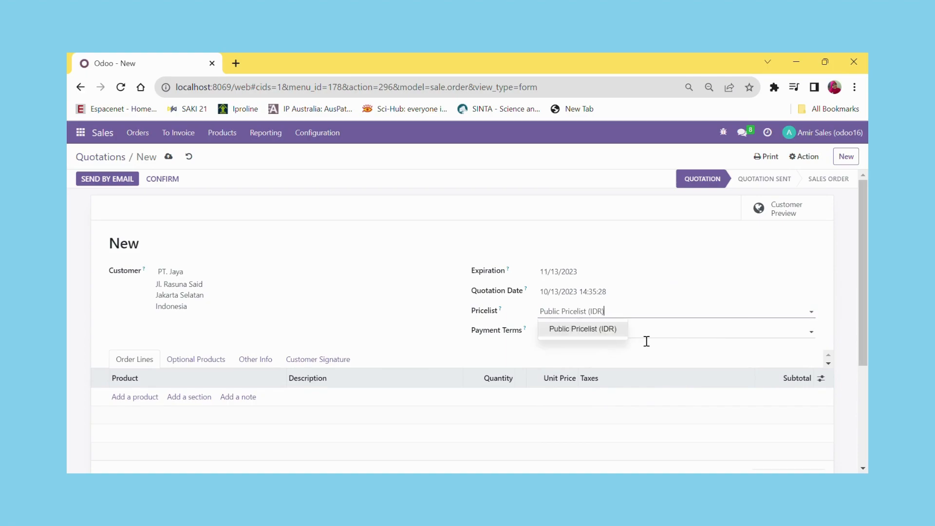
{"action": "left_click", "coordinate": [522, 352]}
{"action": "left_click", "coordinate": [601, 338]}
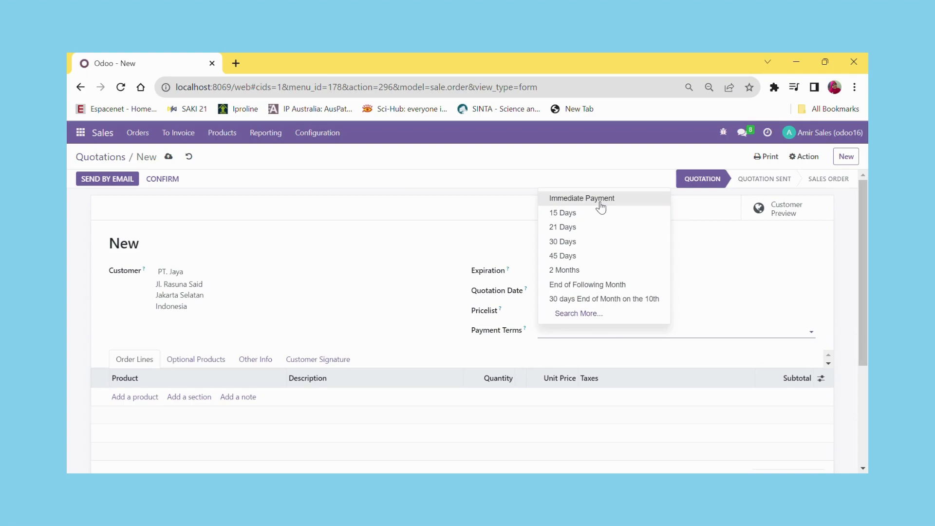
{"action": "left_click", "coordinate": [601, 199]}
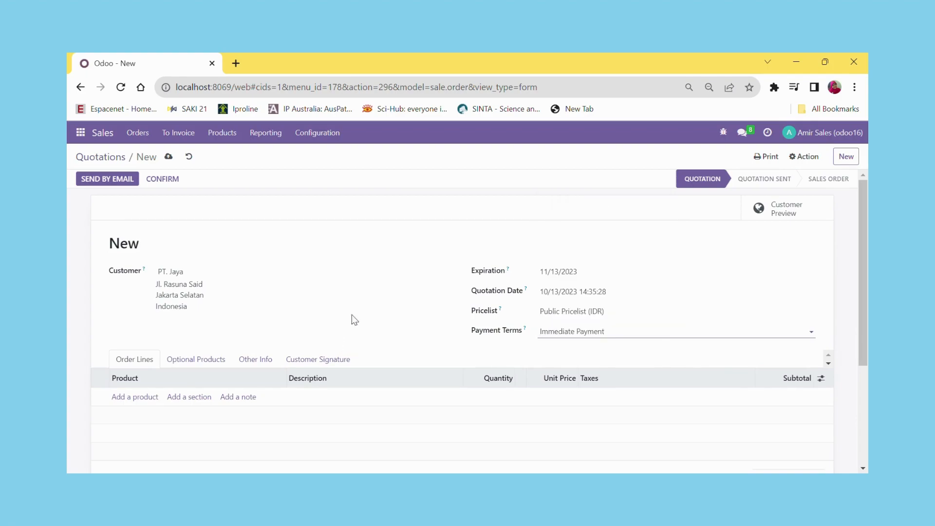
Step: Add the product [TN002] Tensimeter to the order lines with a quantity of 100
{"action": "scroll", "coordinate": [359, 305], "scroll_direction": "down", "scroll_amount": 2}
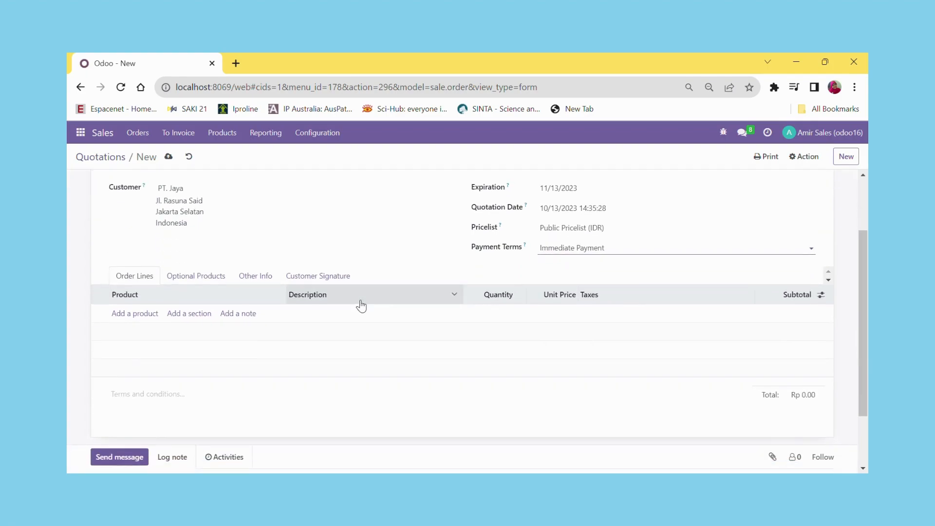
{"action": "left_click", "coordinate": [135, 318]}
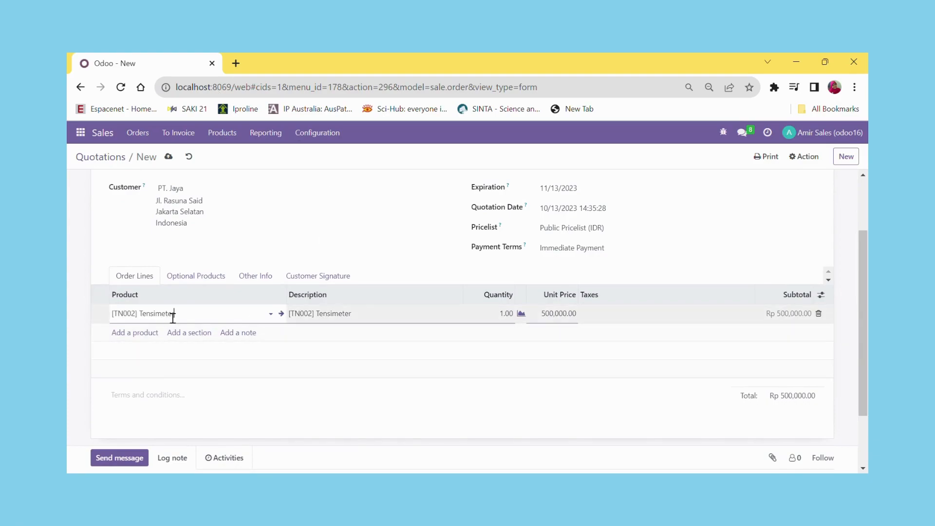
{"action": "left_click", "coordinate": [506, 317]}
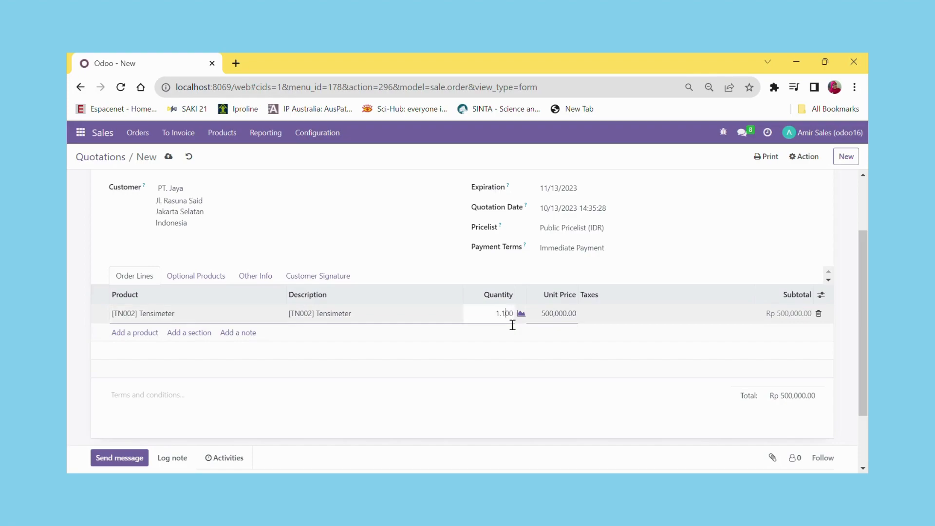
{"action": "key", "text": "ctrl+a"}
{"action": "type", "text": "100"}
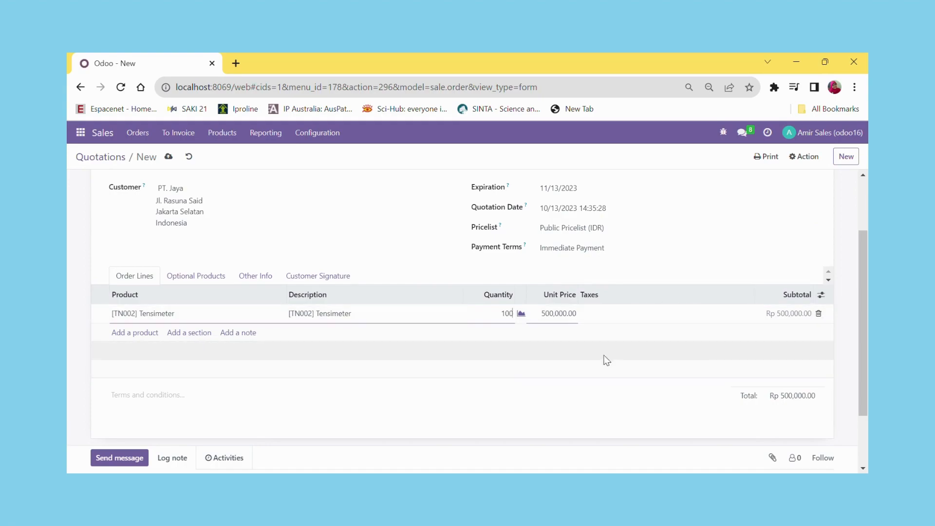
{"action": "left_click", "coordinate": [564, 344]}
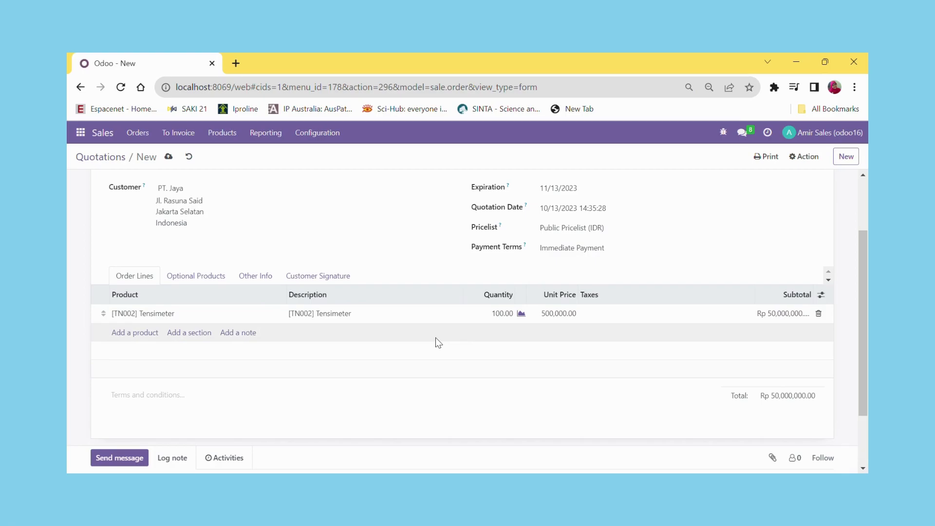
Step: Save PT. Jaya's quotation manually and look over the saved record
{"action": "scroll", "coordinate": [436, 342], "scroll_direction": "up", "scroll_amount": 3}
{"action": "left_click", "coordinate": [169, 158]}
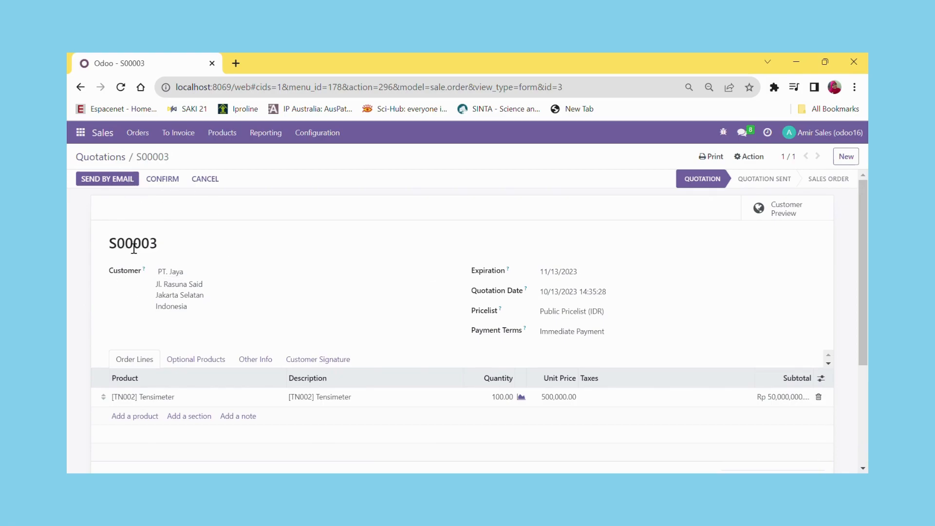
{"action": "scroll", "coordinate": [327, 284], "scroll_direction": "down", "scroll_amount": 3}
{"action": "scroll", "coordinate": [328, 284], "scroll_direction": "up", "scroll_amount": 3}
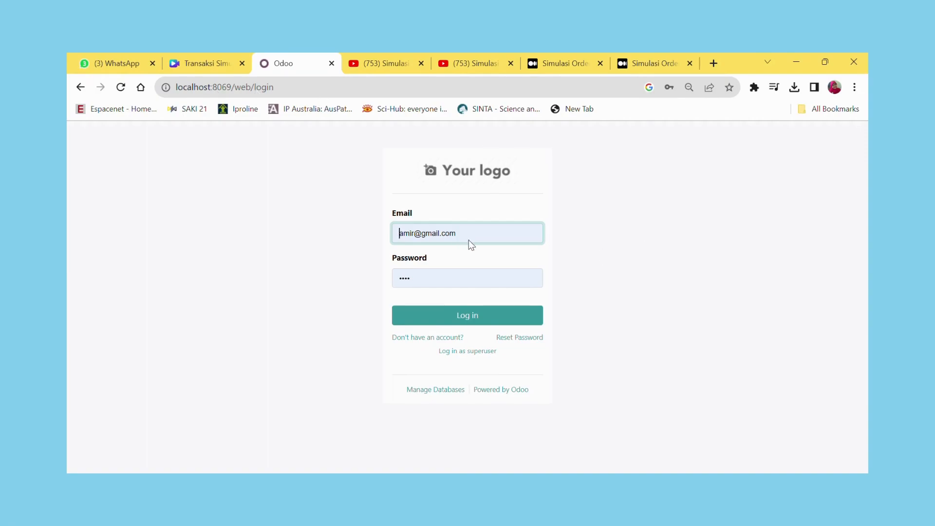
Step: Log in as the sales user and open PT. Jaya's sales order created on 10/13/2023 in the Sales app
{"action": "left_click", "coordinate": [486, 321]}
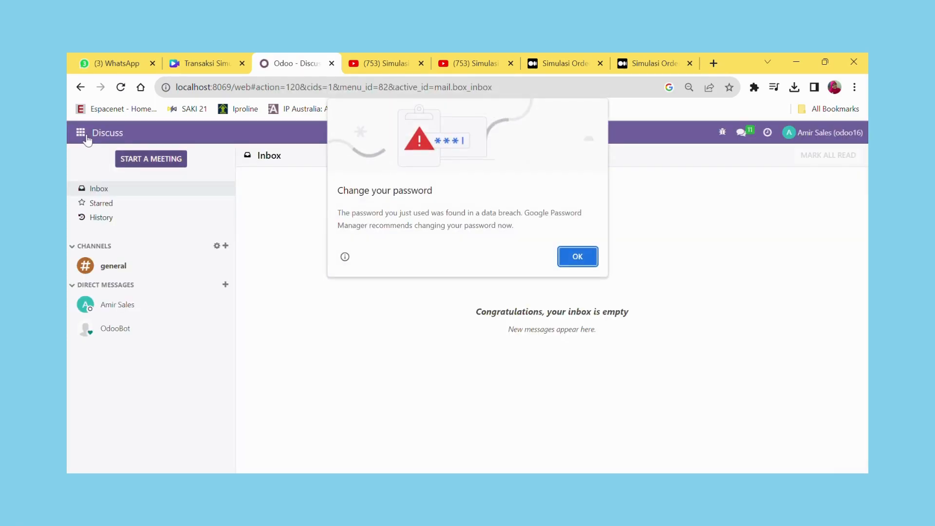
{"action": "left_click", "coordinate": [565, 253]}
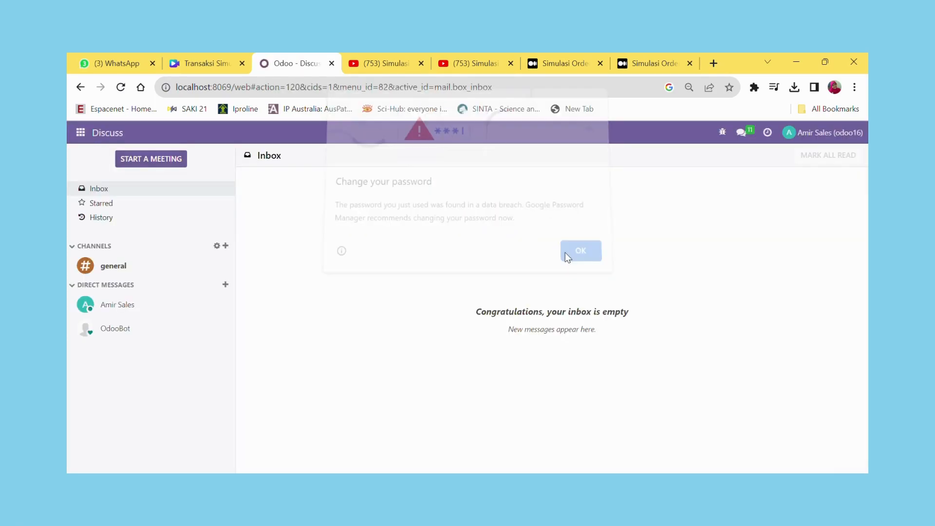
{"action": "left_click", "coordinate": [81, 132]}
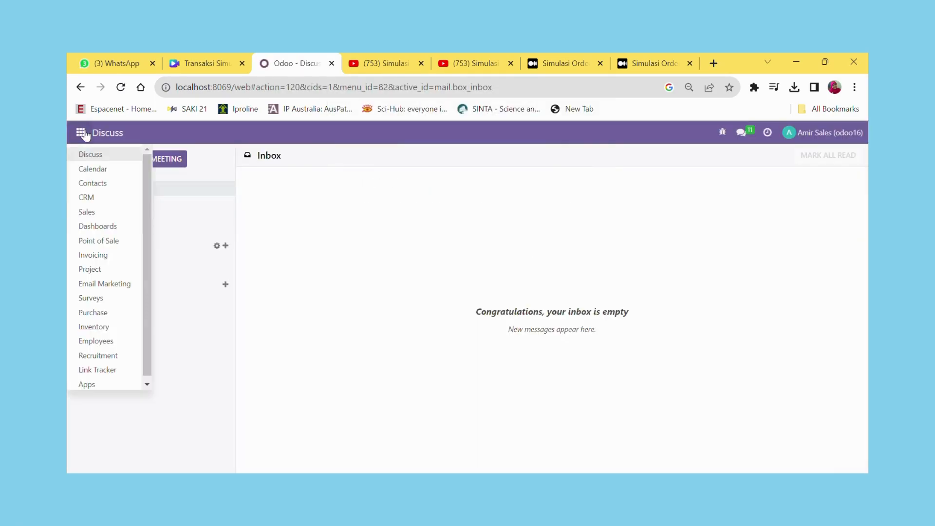
{"action": "left_click", "coordinate": [94, 213]}
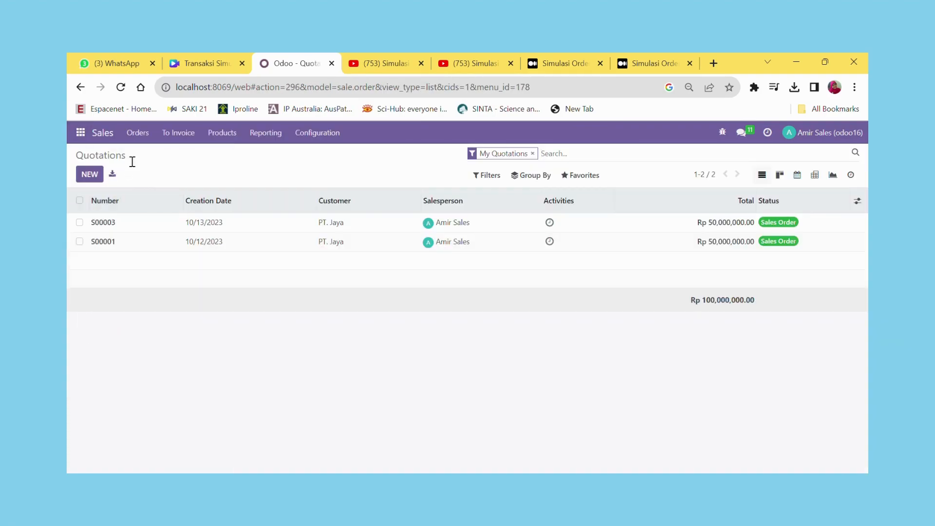
{"action": "left_click", "coordinate": [101, 225]}
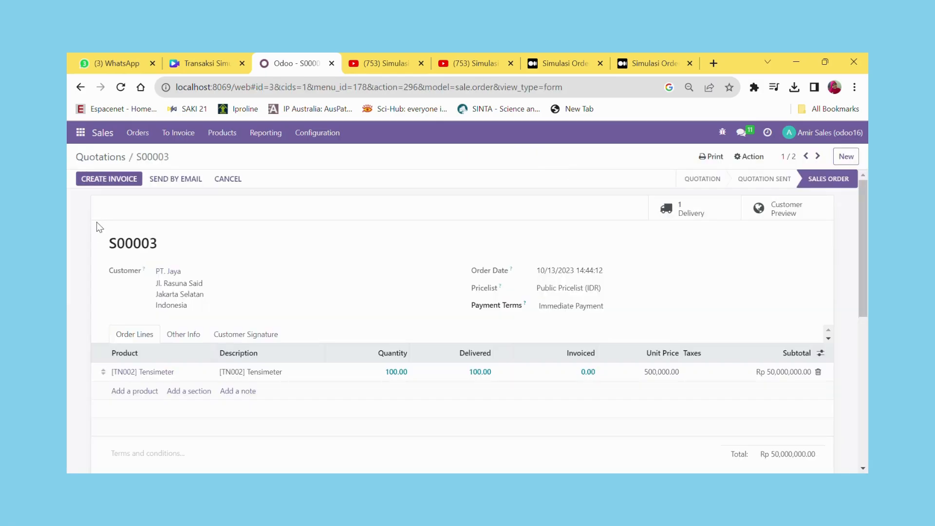
Step: Create a regular invoice from PT. Jaya's sales order and review the draft invoice
{"action": "left_click", "coordinate": [113, 181]}
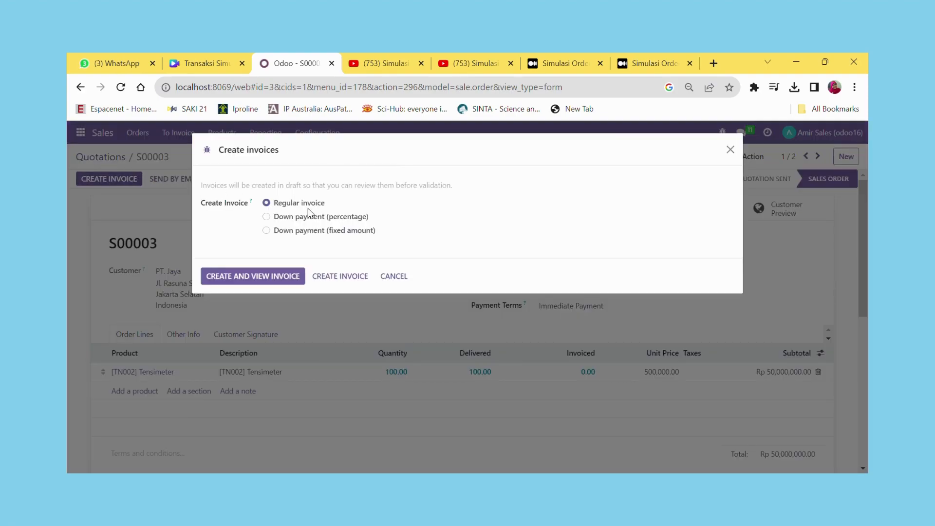
{"action": "left_click", "coordinate": [262, 278]}
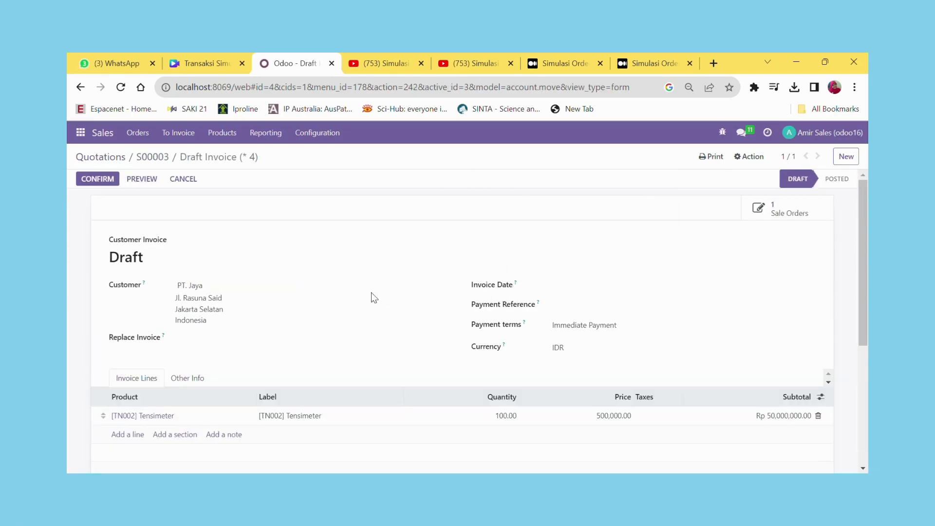
{"action": "scroll", "coordinate": [397, 289], "scroll_direction": "down", "scroll_amount": 1}
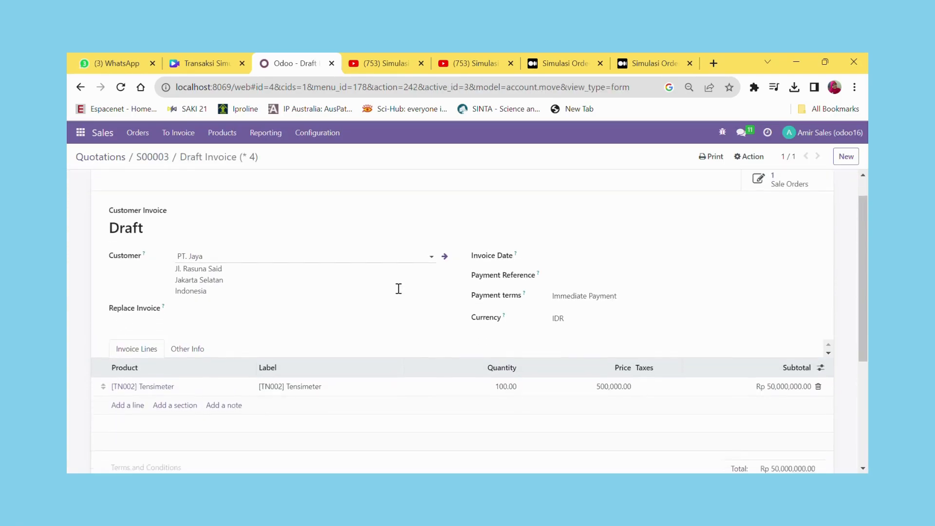
{"action": "scroll", "coordinate": [398, 289], "scroll_direction": "up", "scroll_amount": 1}
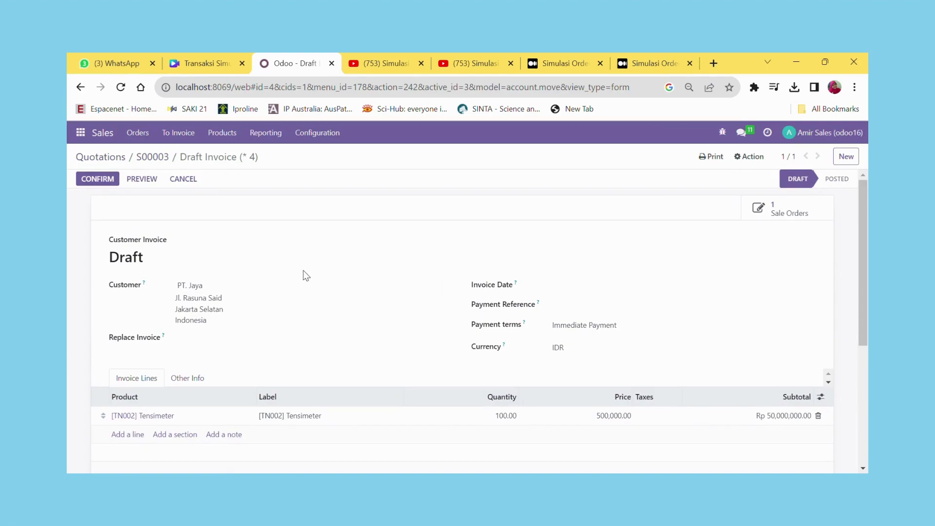
{"action": "scroll", "coordinate": [363, 276], "scroll_direction": "down", "scroll_amount": 1}
{"action": "scroll", "coordinate": [363, 276], "scroll_direction": "up", "scroll_amount": 1}
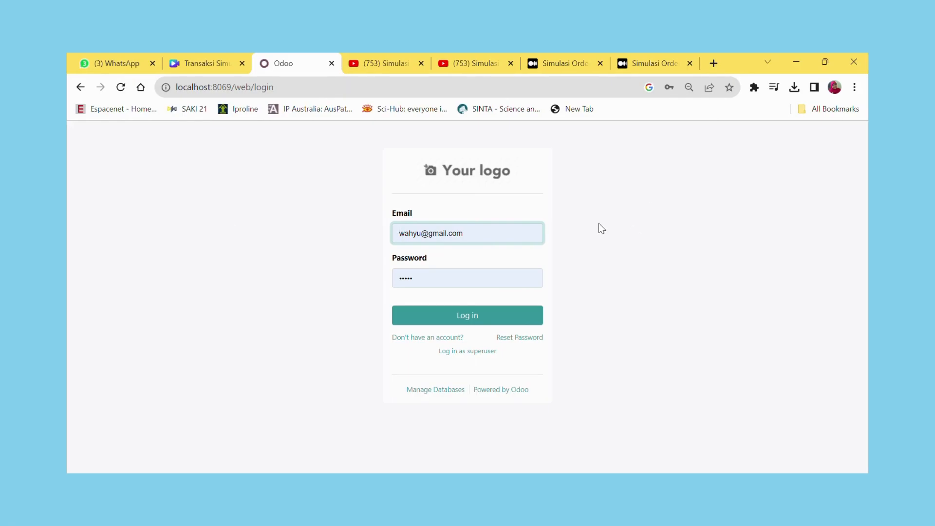
Step: Log in as the accounting user and open PT. Jaya's unpaid posted invoice in the Invoicing app
{"action": "left_click", "coordinate": [485, 321]}
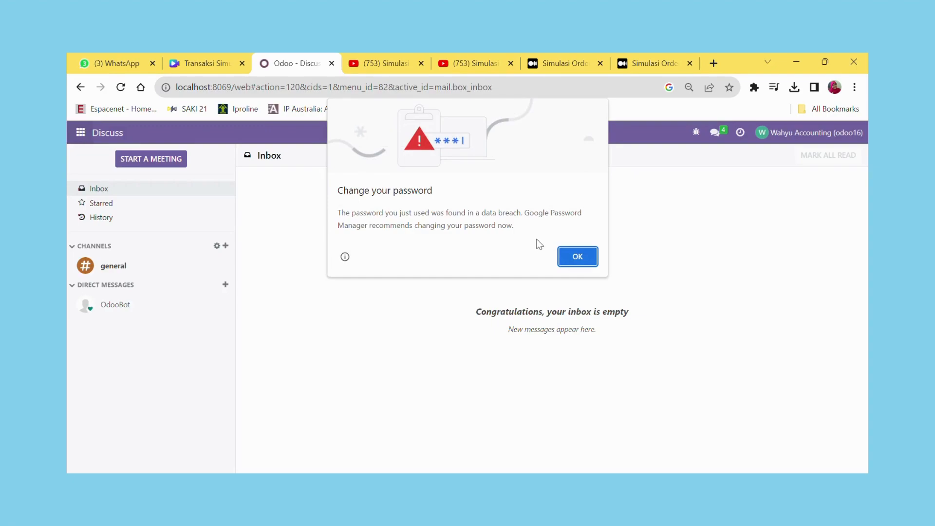
{"action": "left_click", "coordinate": [589, 260]}
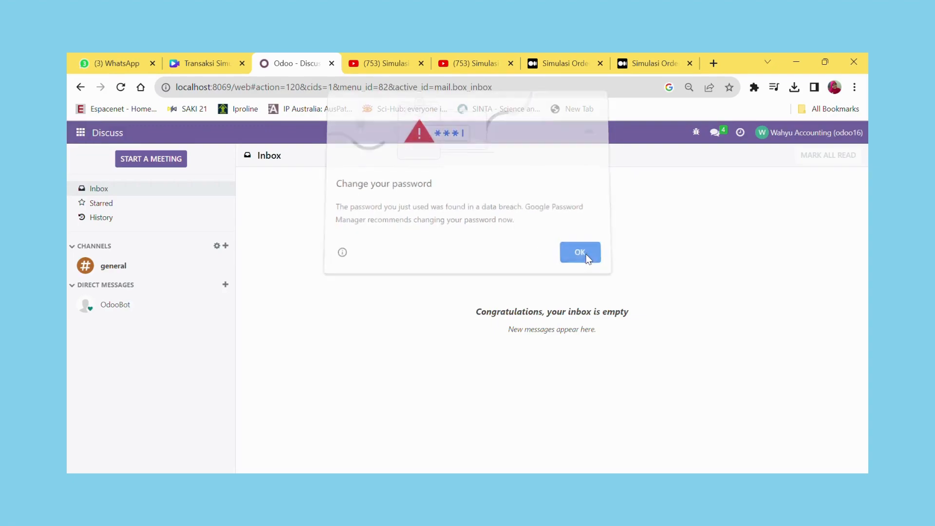
{"action": "left_click", "coordinate": [80, 132]}
{"action": "left_click", "coordinate": [100, 256]}
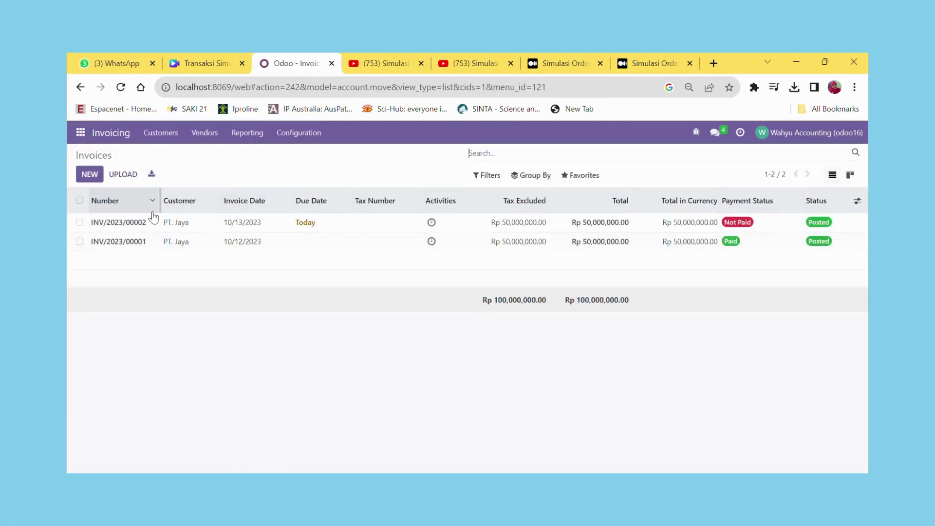
{"action": "left_click", "coordinate": [108, 228]}
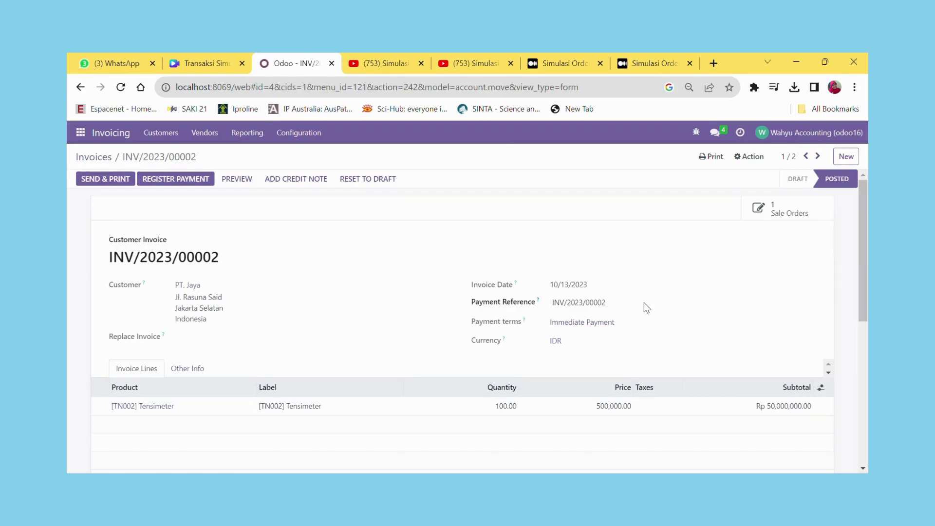
Step: Send and print the invoice with email to PT. Jaya, and register its Rp 50,000,000.00 payment using the Bank journal and Manual method
{"action": "left_click", "coordinate": [121, 182]}
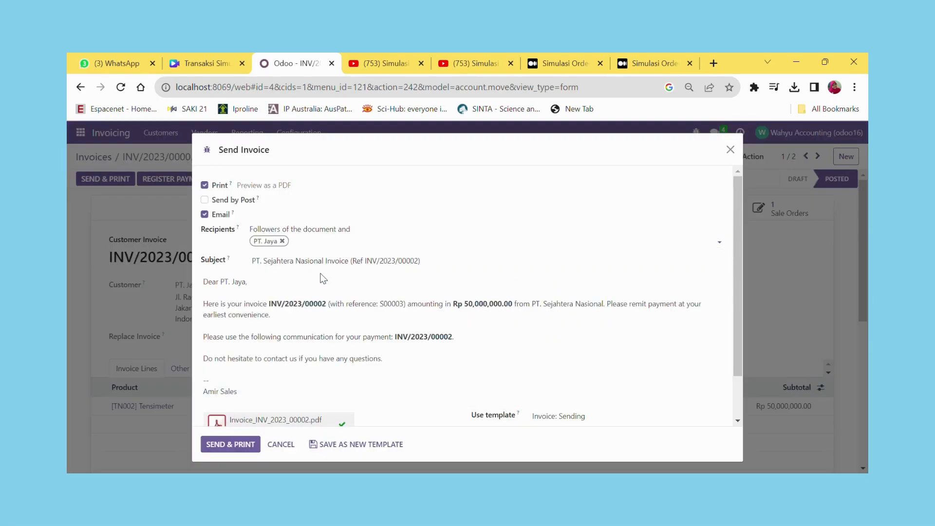
{"action": "scroll", "coordinate": [393, 263], "scroll_direction": "down", "scroll_amount": 1}
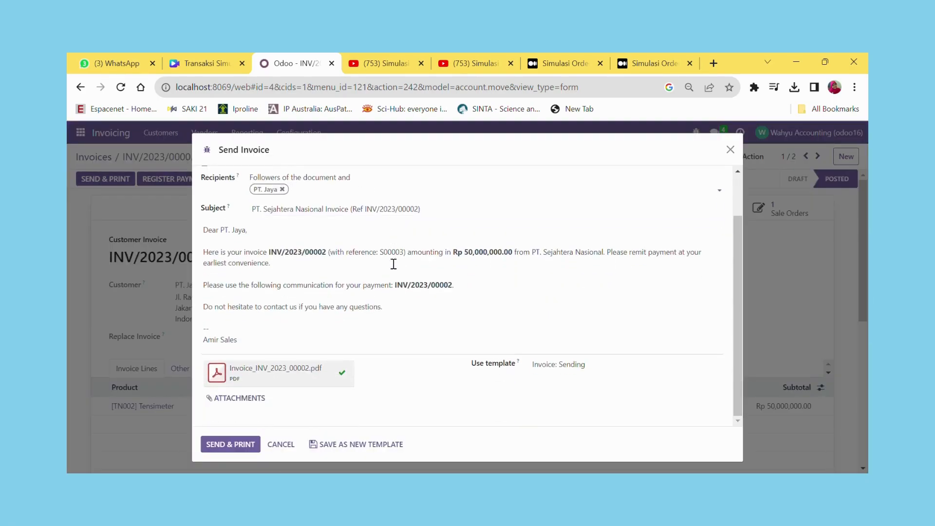
{"action": "left_click", "coordinate": [229, 445]}
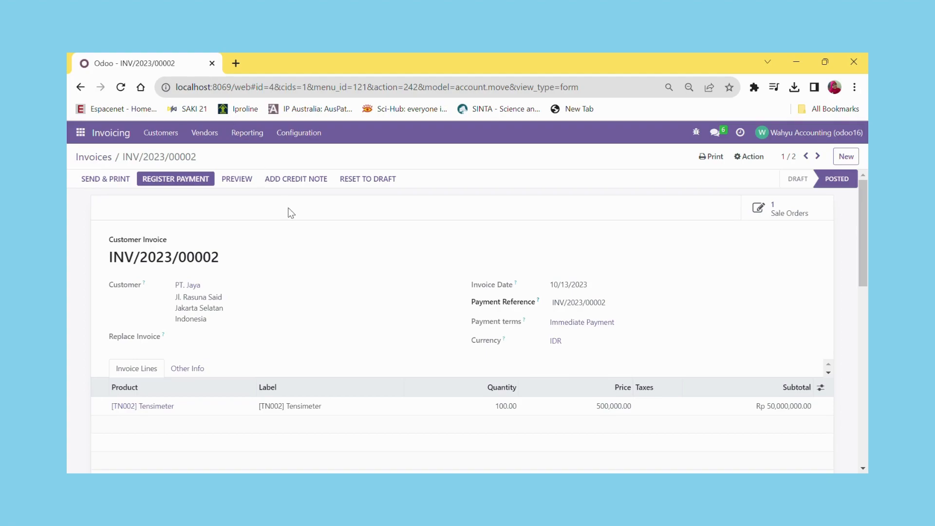
{"action": "left_click", "coordinate": [183, 181]}
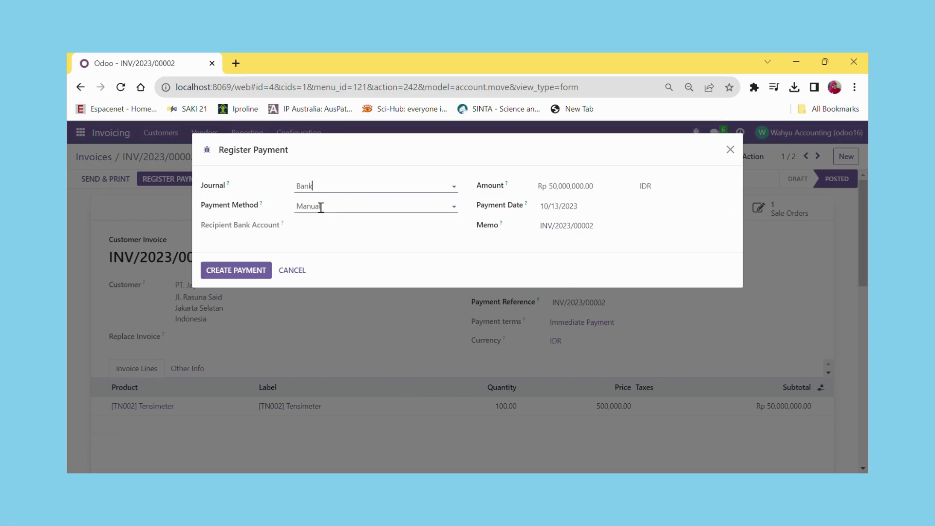
{"action": "left_click", "coordinate": [241, 271]}
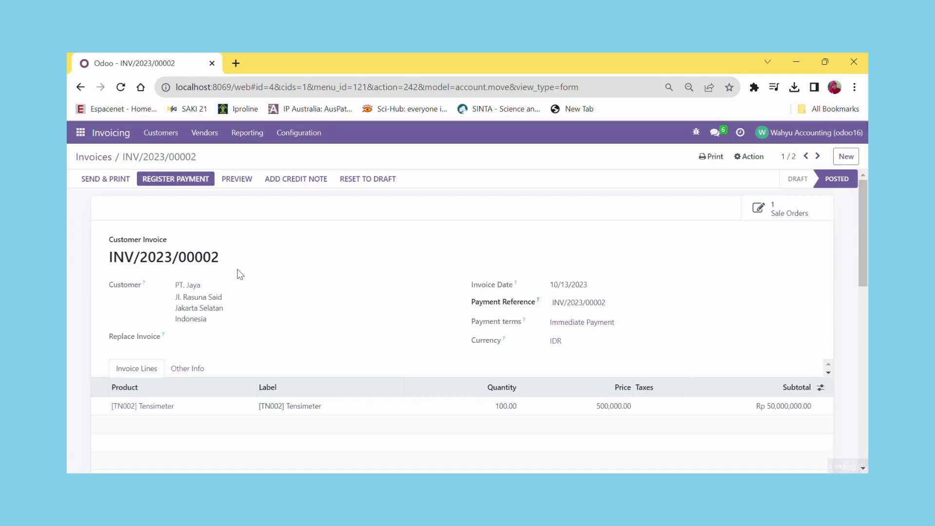